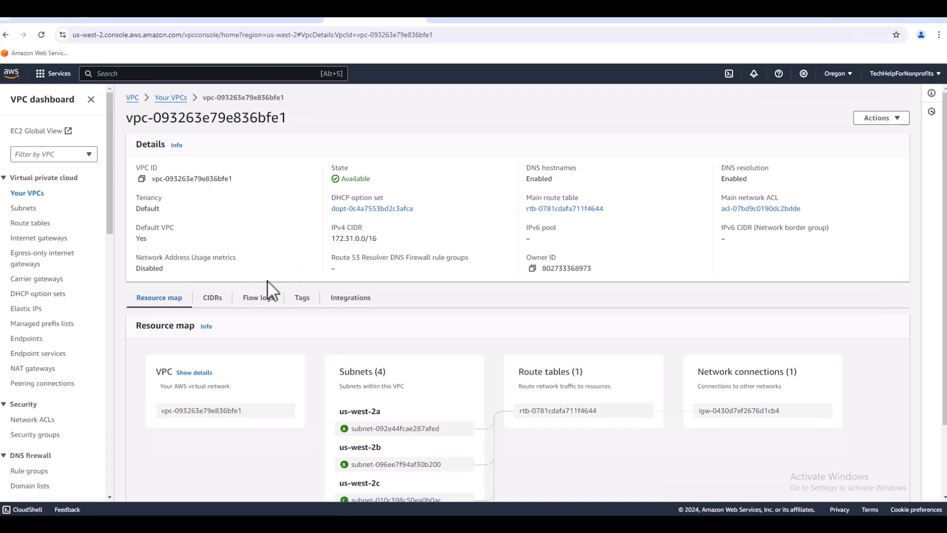
Copy the IPv4 CIDR 172.31.16.0/20 of the us-west-2a subnet from the Oregon subnet list.
click(25, 210)
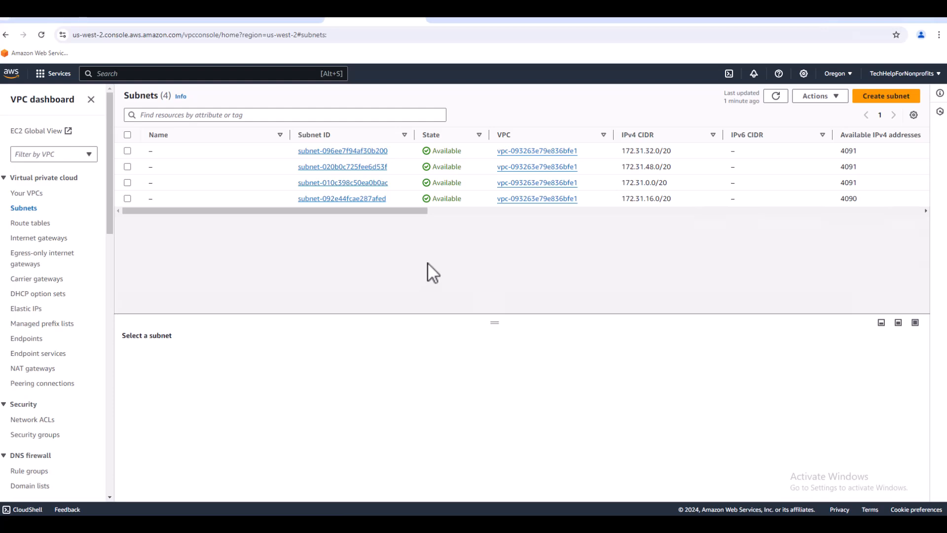
drag(670, 198, 620, 197)
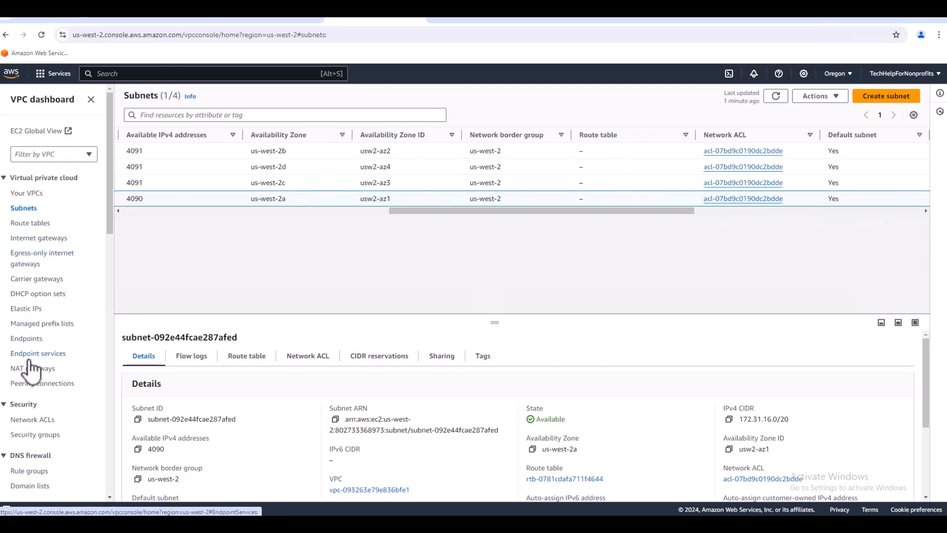
Start a new VPC peering connection named Peer1 with the default VPC vpc-093263e79e836bfe1 as requester.
click(30, 387)
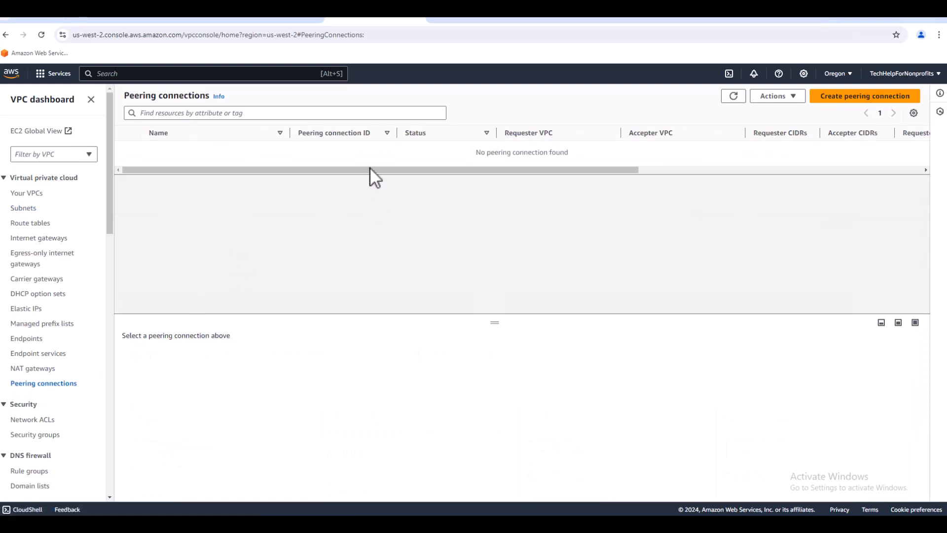
click(860, 98)
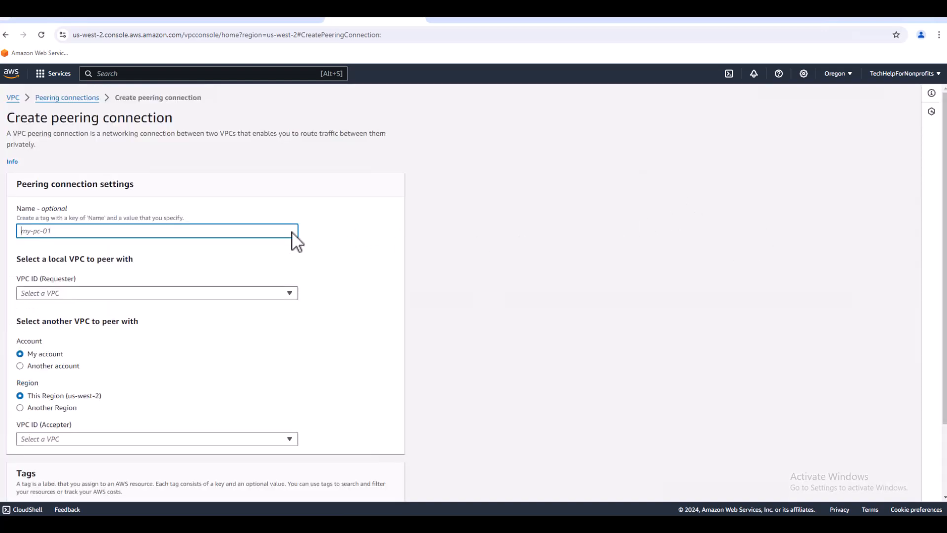
text(Peer1)
click(291, 293)
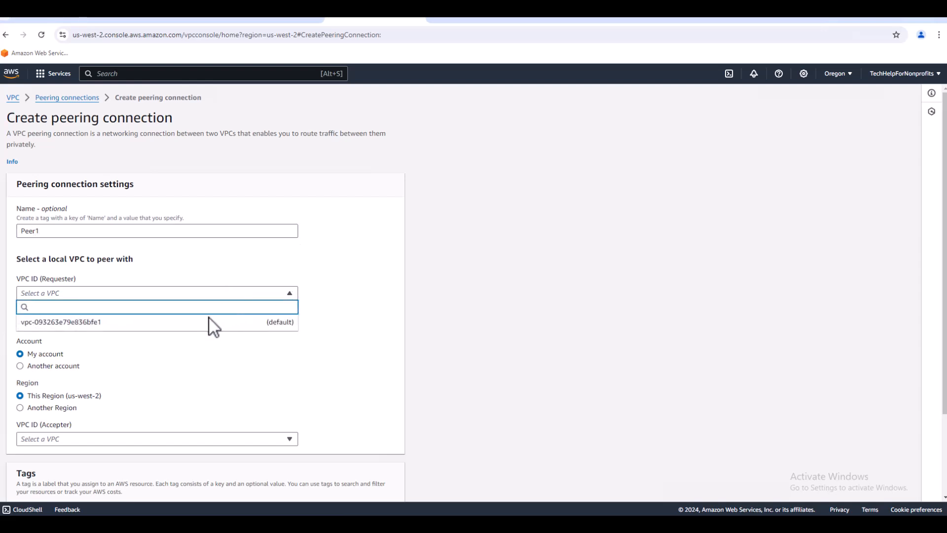
click(197, 323)
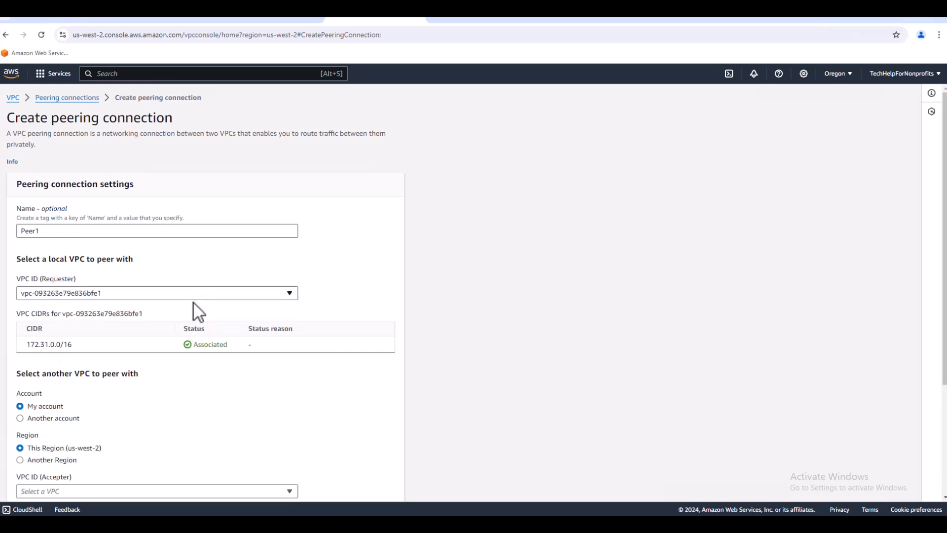
Set the accepter VPC's location to another region, US East (Ohio) (us-east-2).
scroll(407, 350, down, 2)
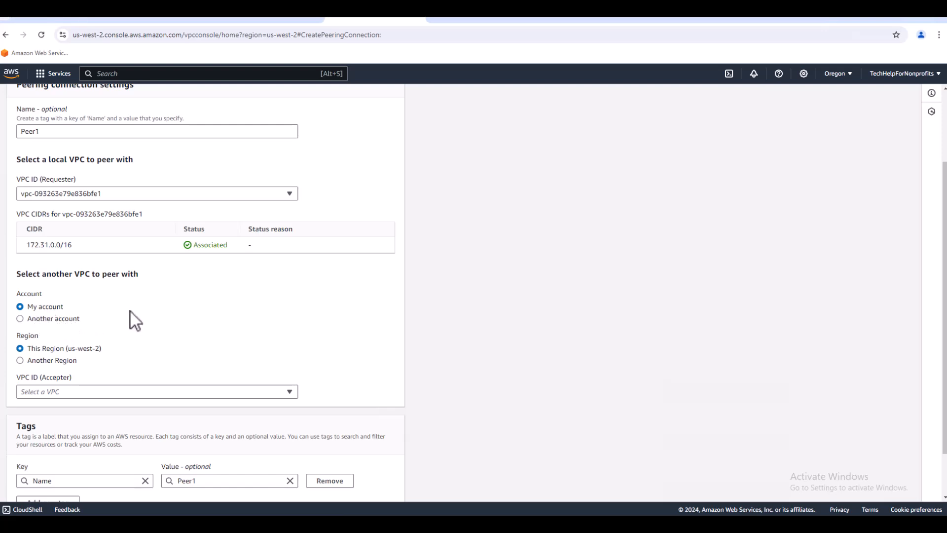
scroll(153, 315, down, 1)
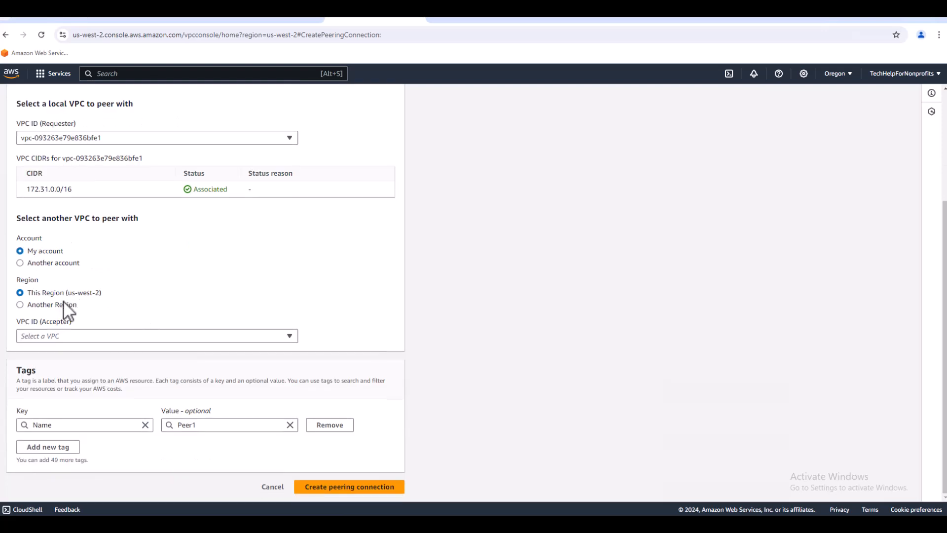
click(20, 304)
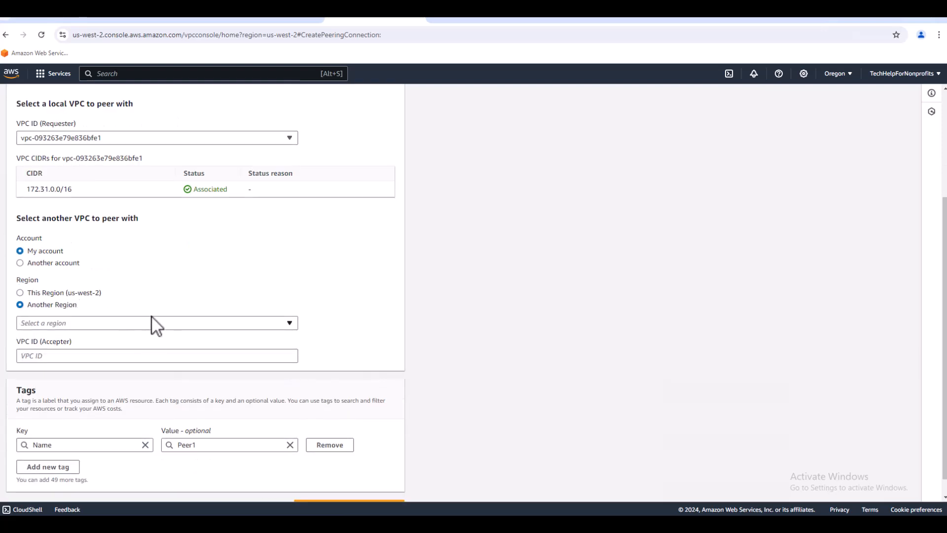
click(289, 324)
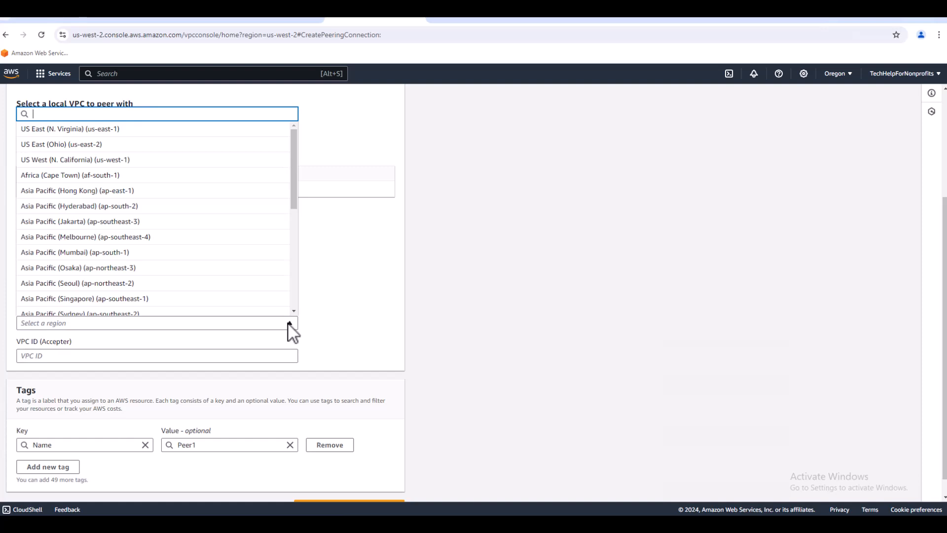
click(95, 148)
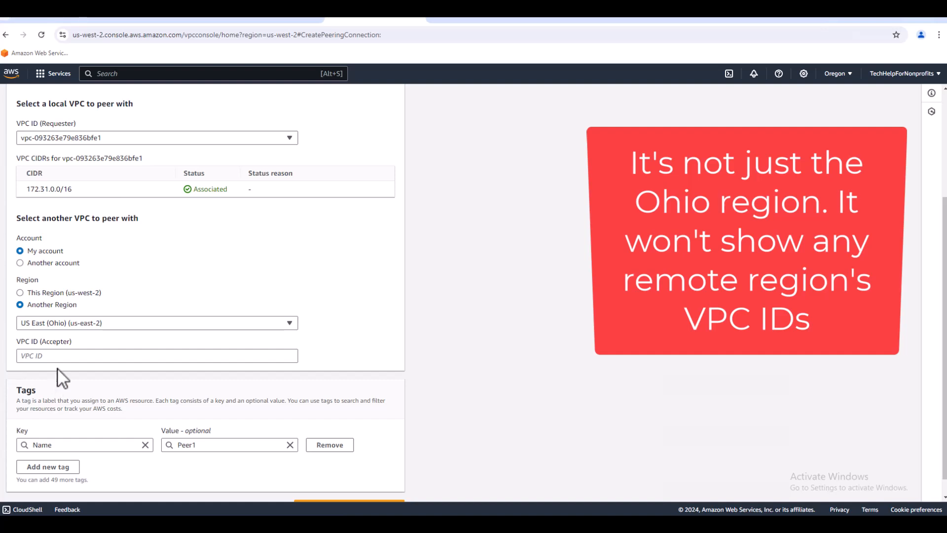
Paste vpc-08a1b28ad308a0719 as the accepter VPC ID and create the peering connection.
right_click(60, 355)
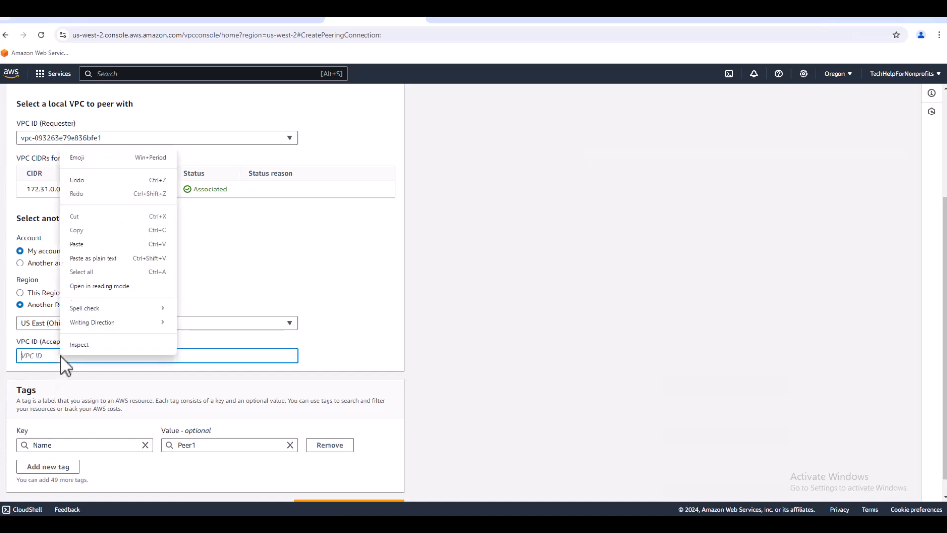
click(92, 256)
scroll(380, 360, down, 1)
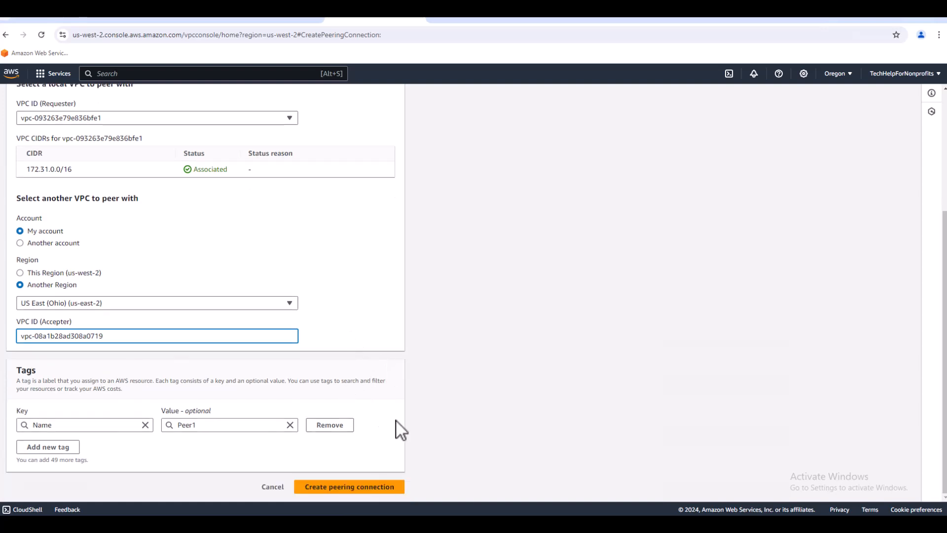
click(361, 488)
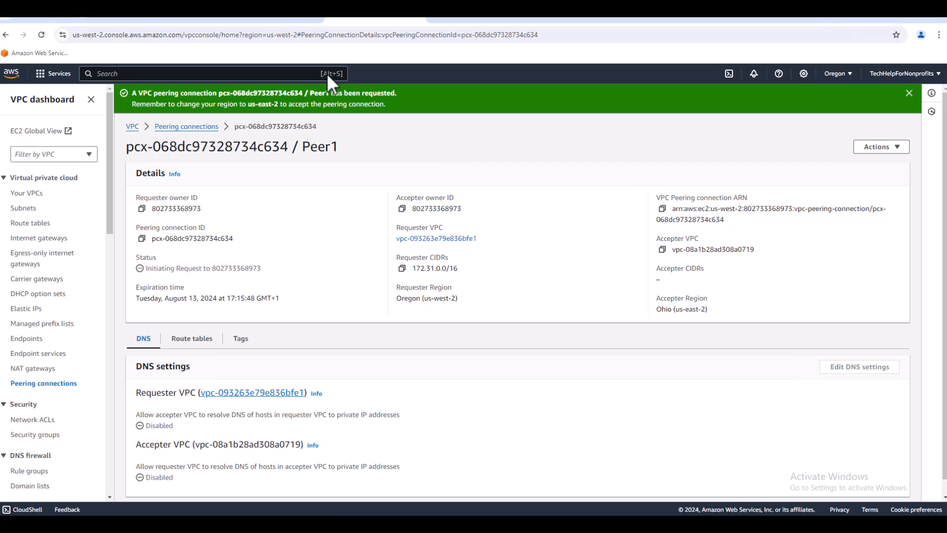
In the Ohio region, accept the pending peering connection request and refresh the list of peering connections.
click(270, 19)
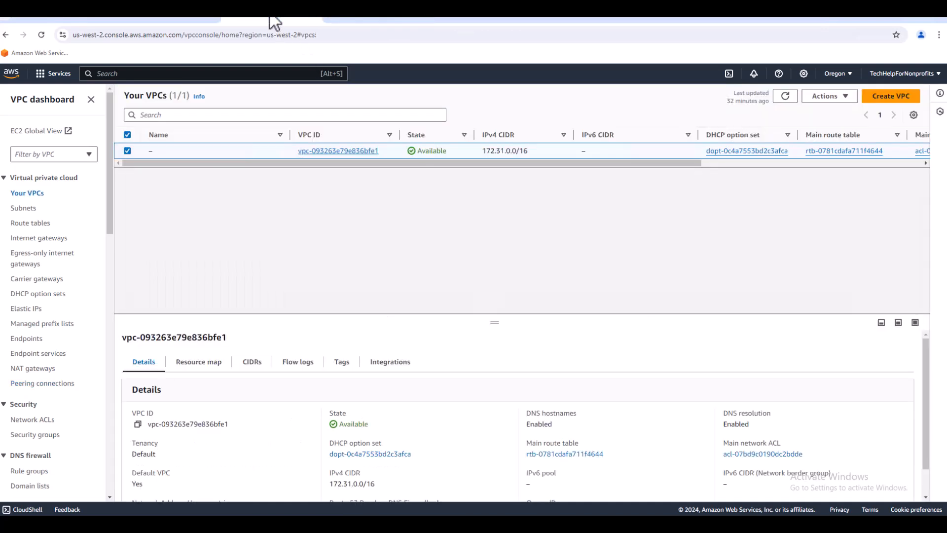
click(158, 17)
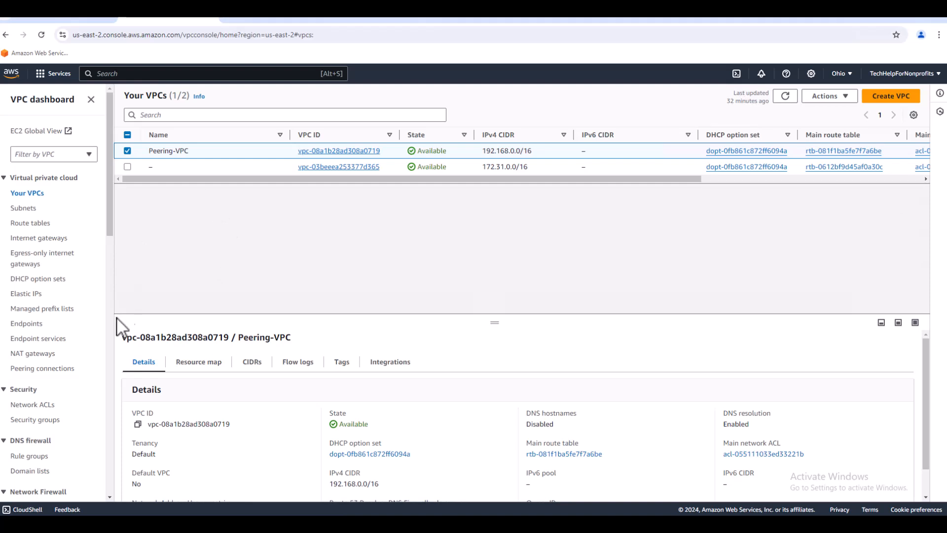
click(60, 368)
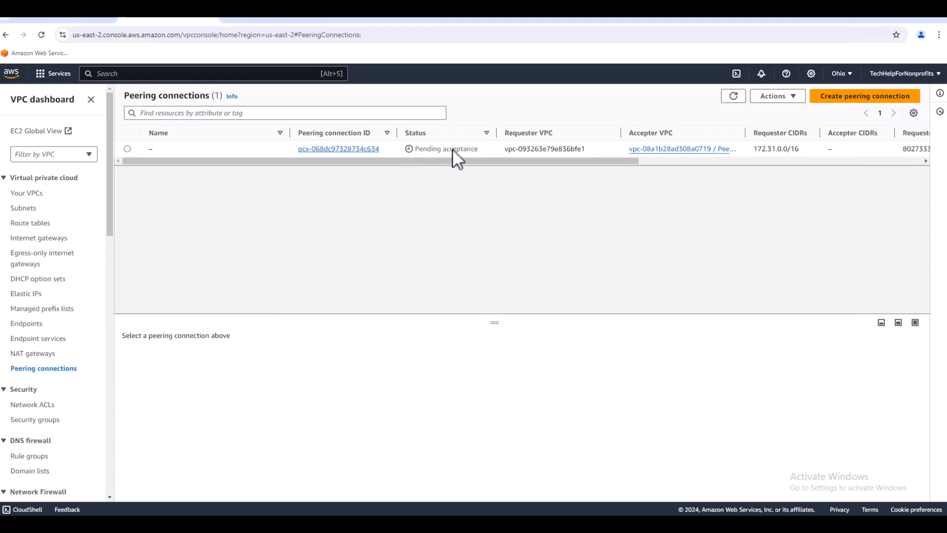
click(128, 148)
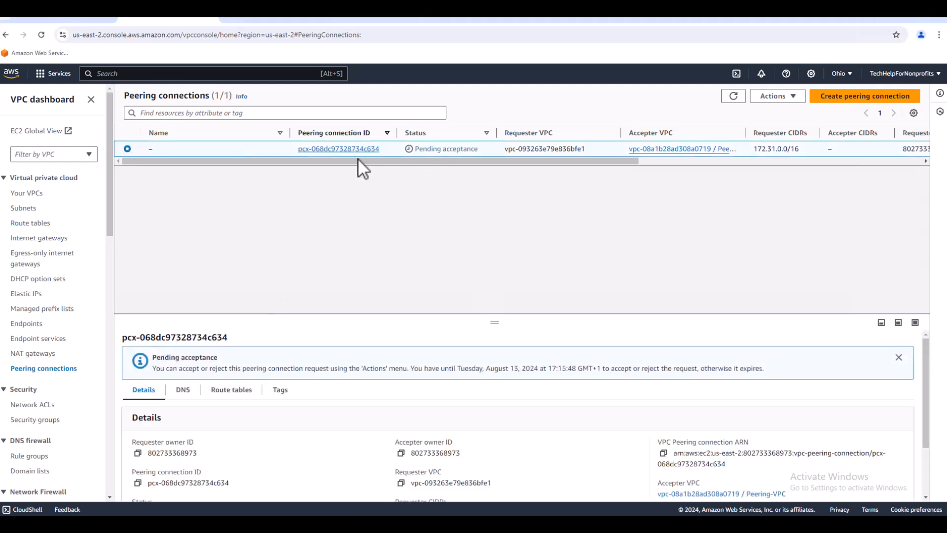
click(793, 99)
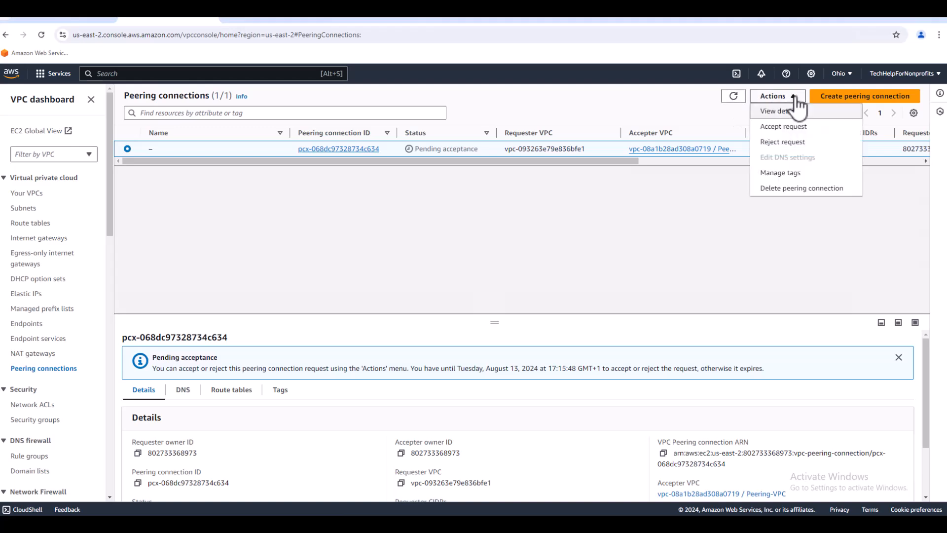
click(793, 128)
click(686, 378)
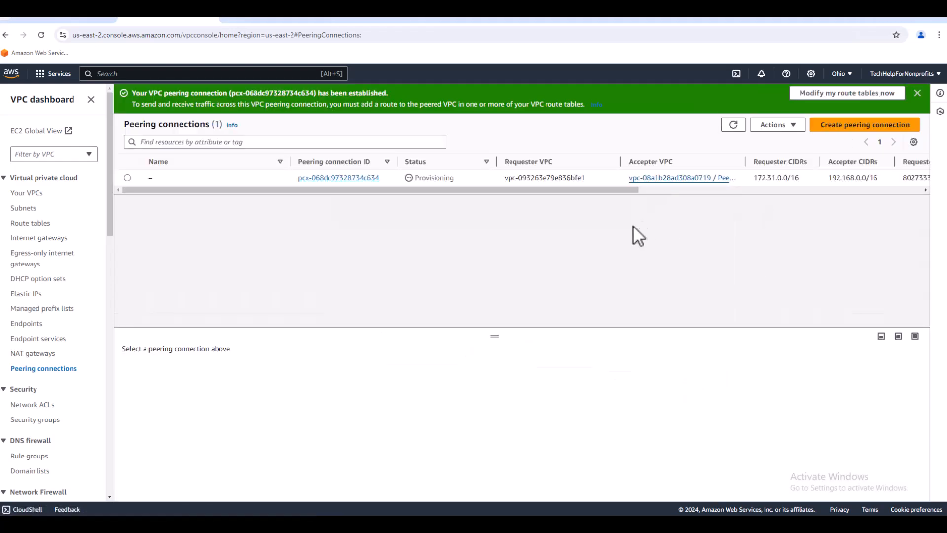
click(917, 93)
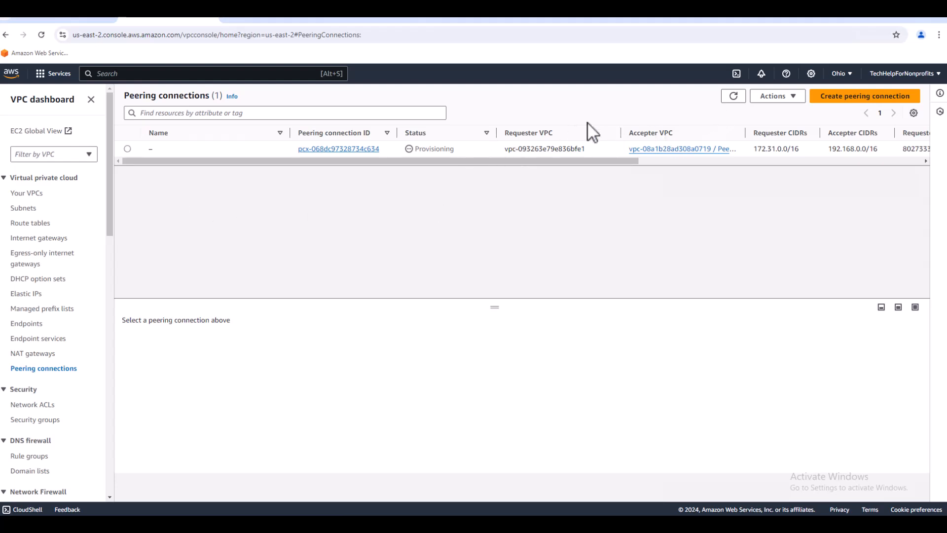
click(733, 98)
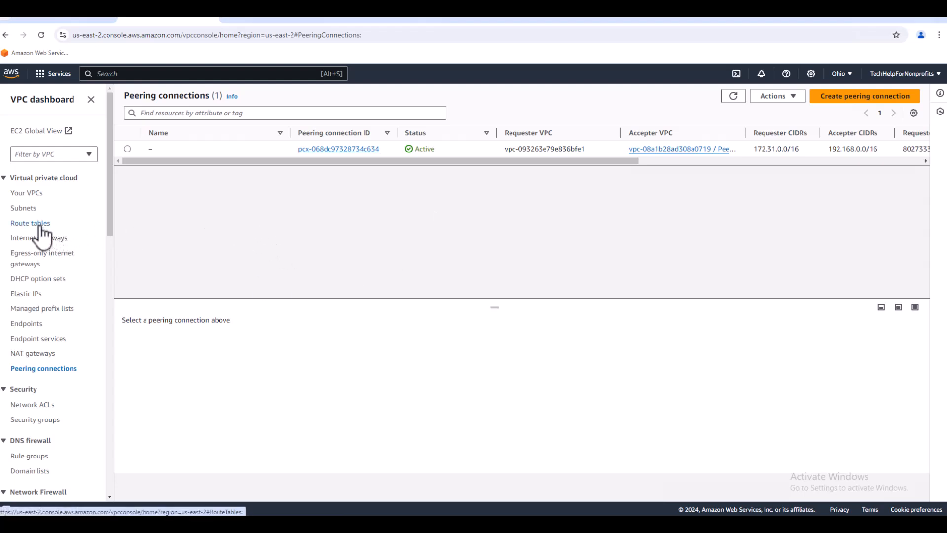
In the main route table of Peering-VPC, add a route with destination 172.31.16.0/20.
click(35, 194)
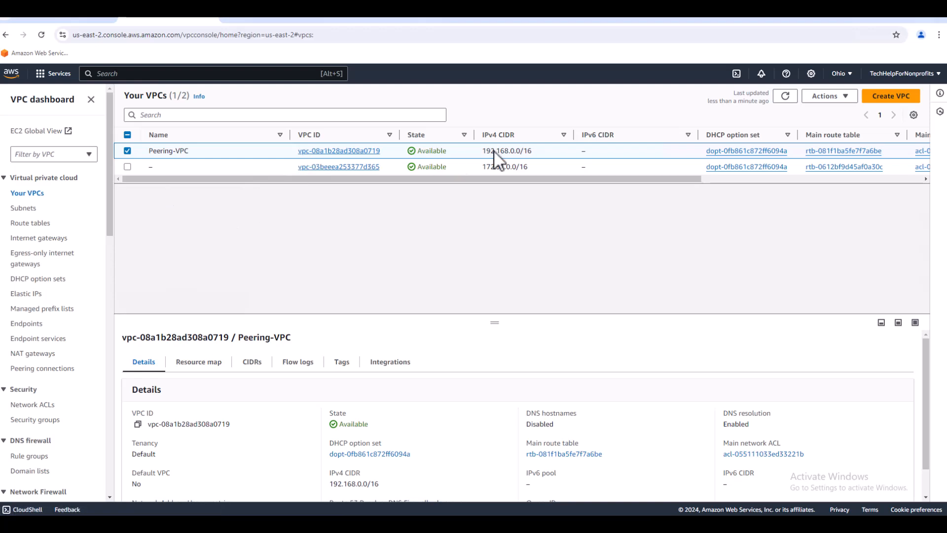
click(837, 151)
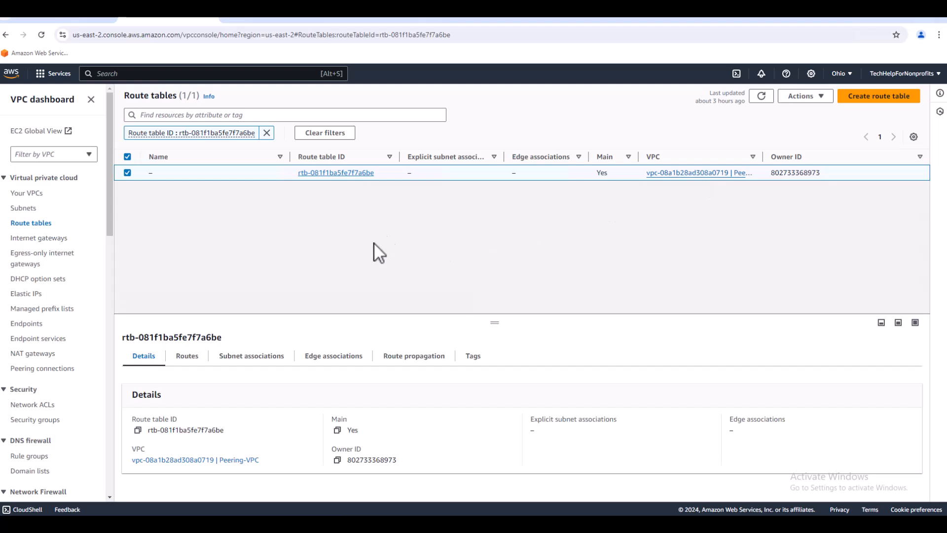
click(350, 174)
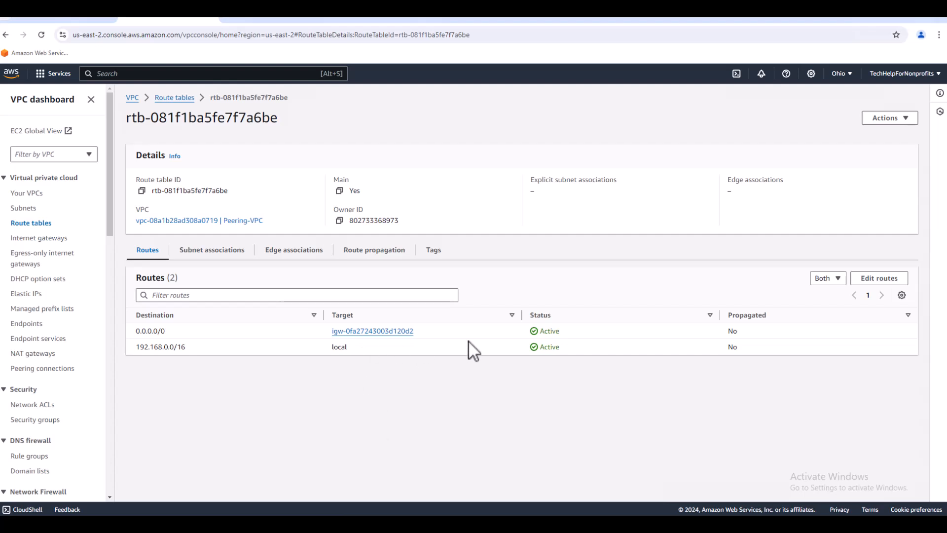
click(875, 277)
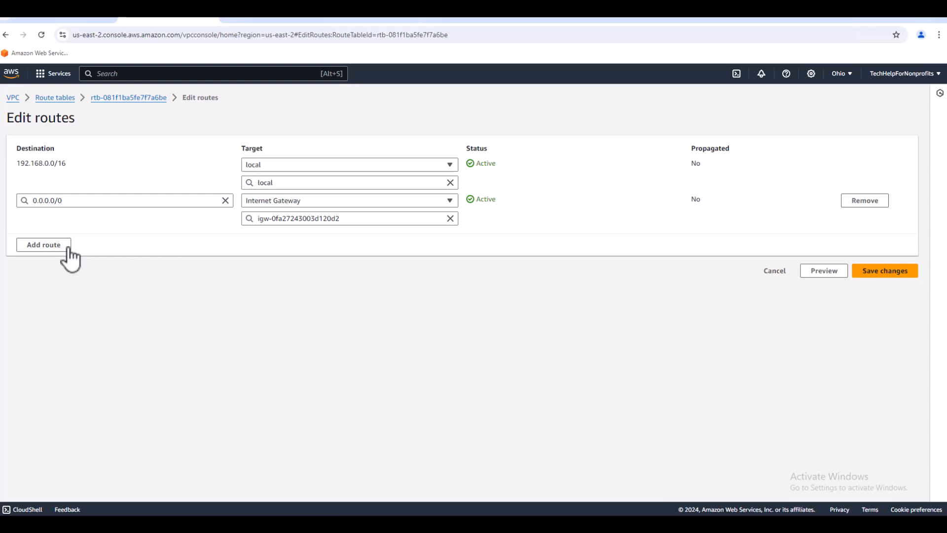
click(55, 246)
click(123, 237)
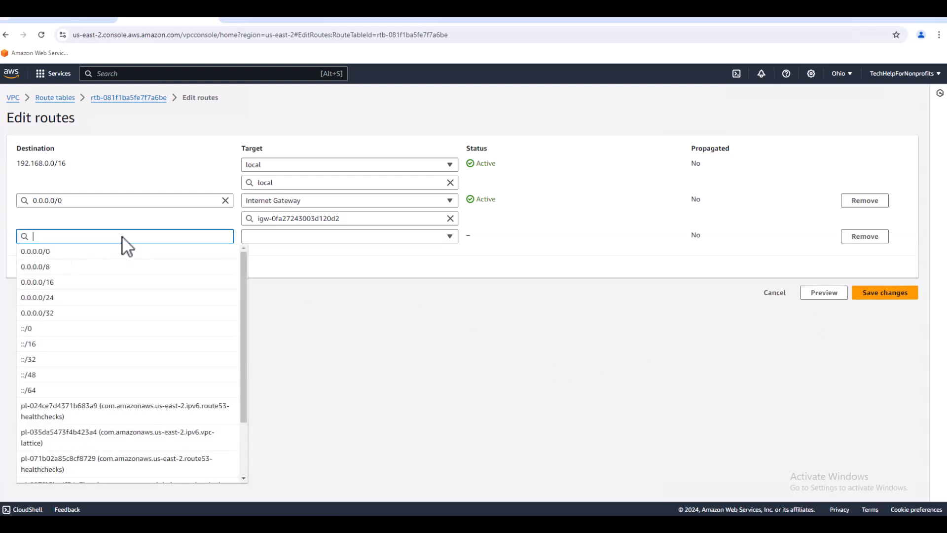
text(172.31.16.0/20)
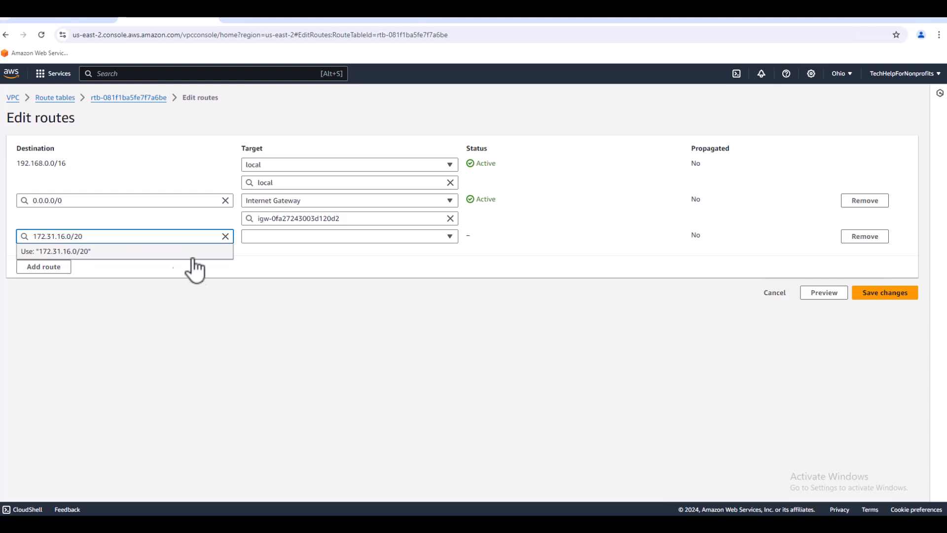
Set the new route's target to peering connection pcx-068dc97328734c634 and save the route changes.
click(449, 238)
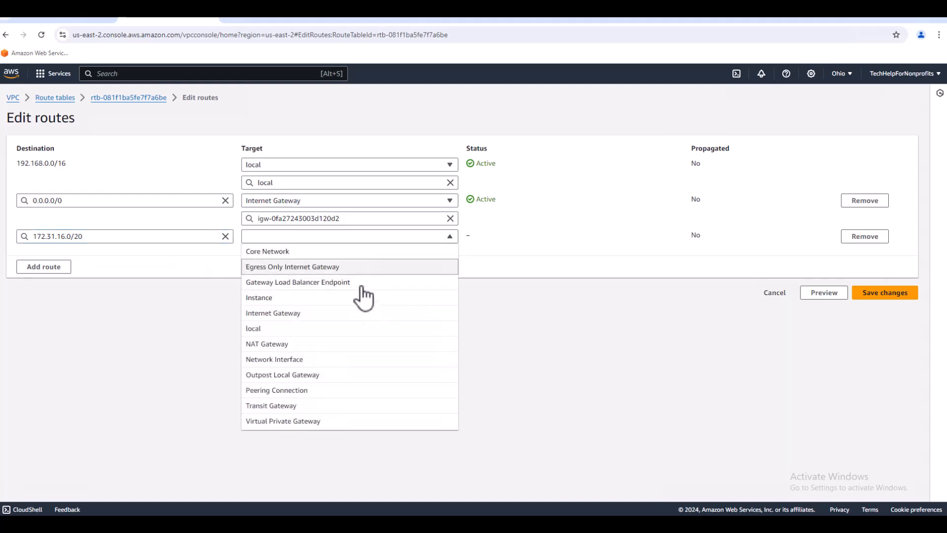
click(291, 391)
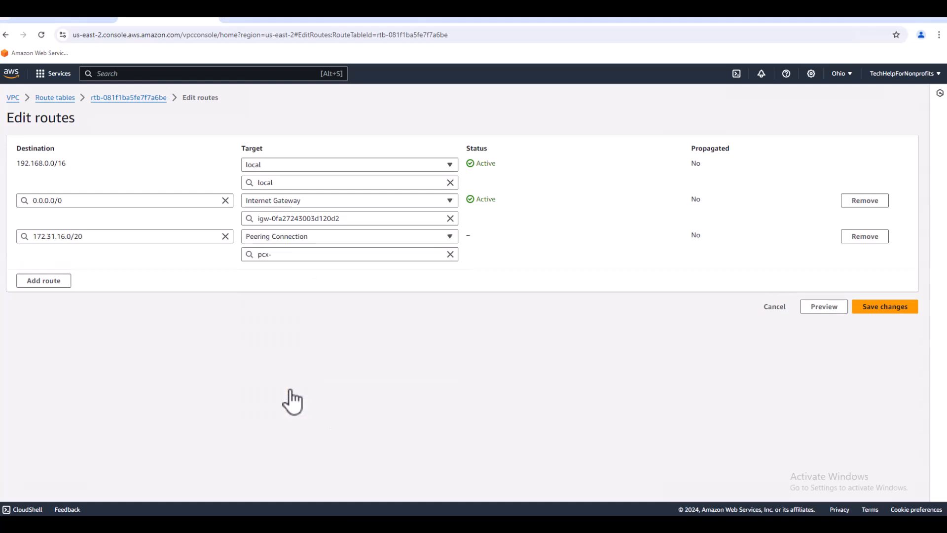
click(416, 254)
click(331, 286)
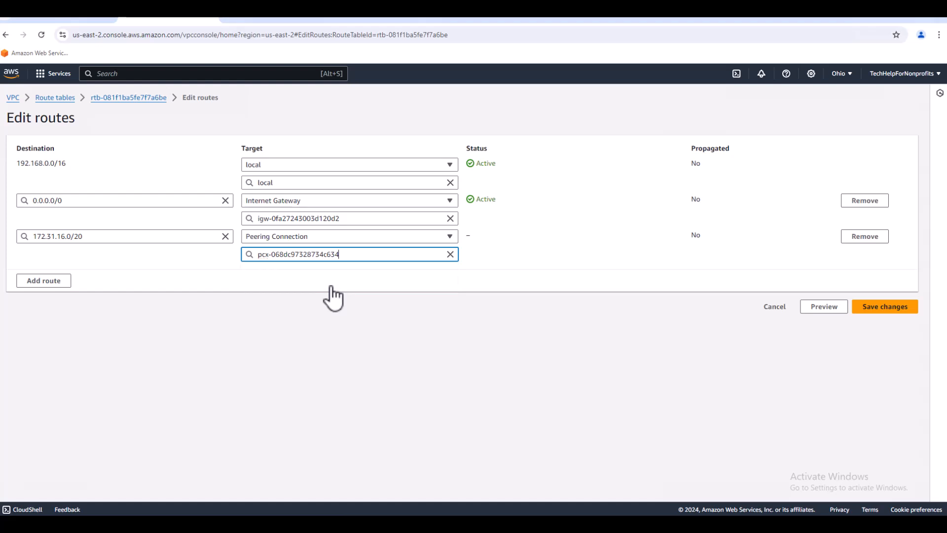
click(875, 309)
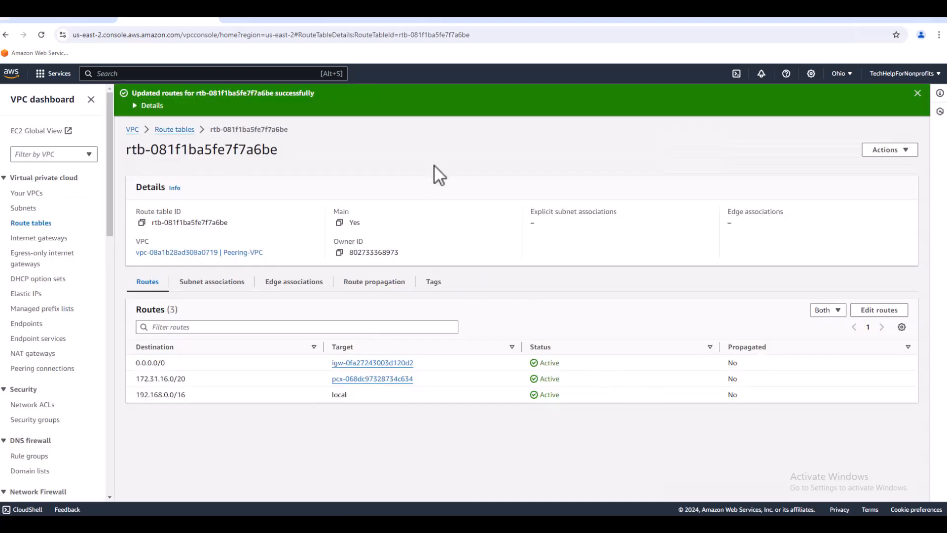
In the Oregon region, open the default VPC's main route table and open its routes for editing.
click(272, 19)
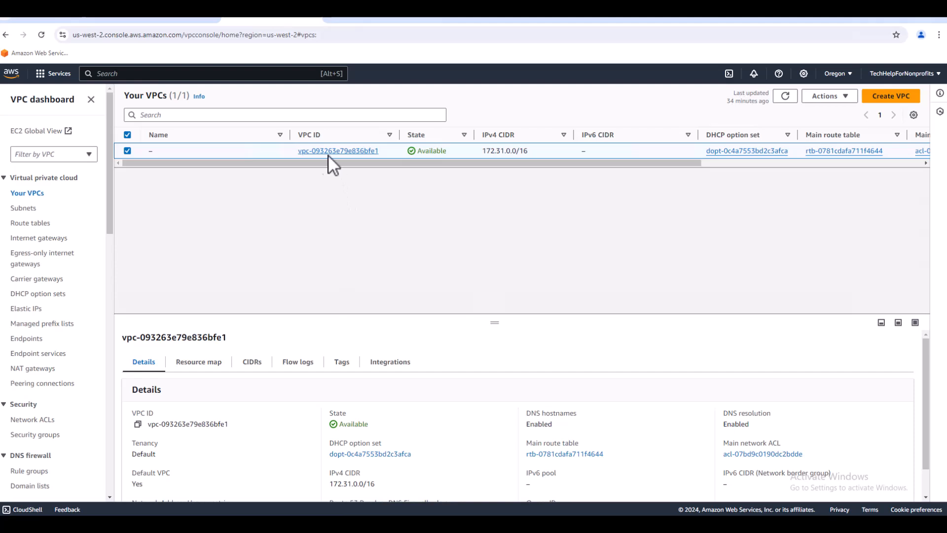
click(836, 152)
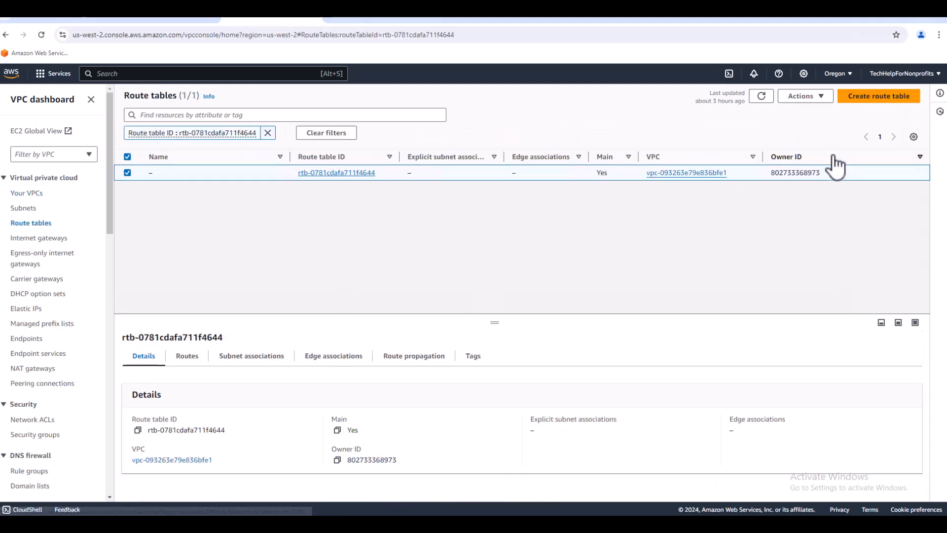
click(343, 173)
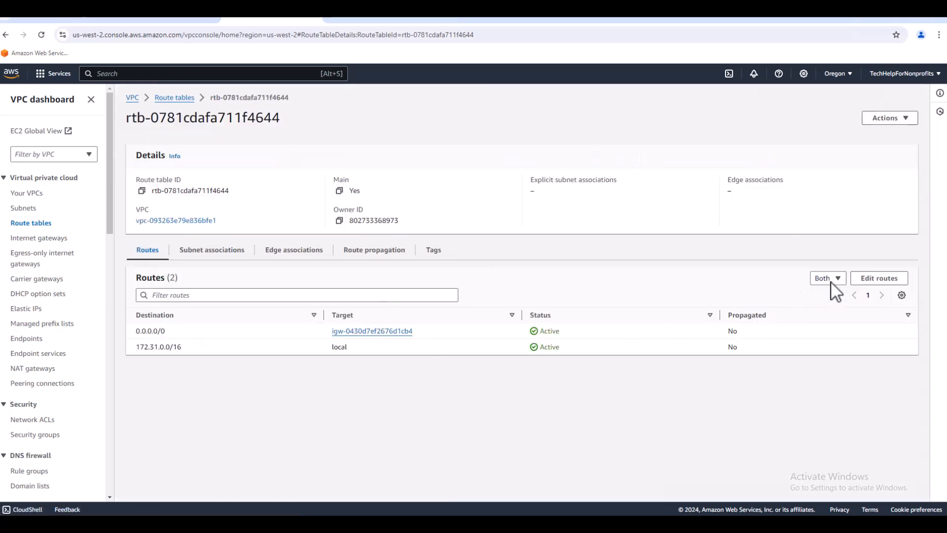
click(873, 280)
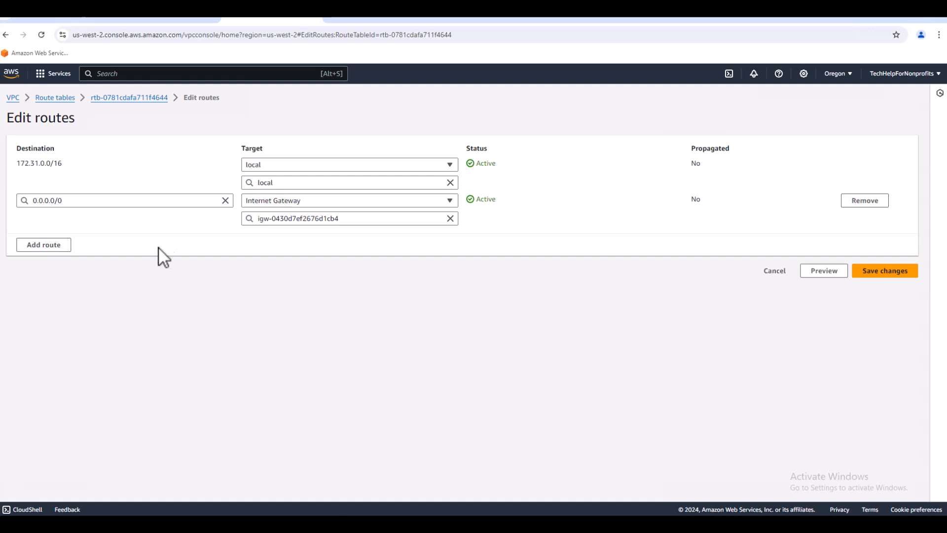
Try to add a route for 192.168.144.0/24 targeting peering connection pcx-068dc97328734c634 and save it.
click(63, 245)
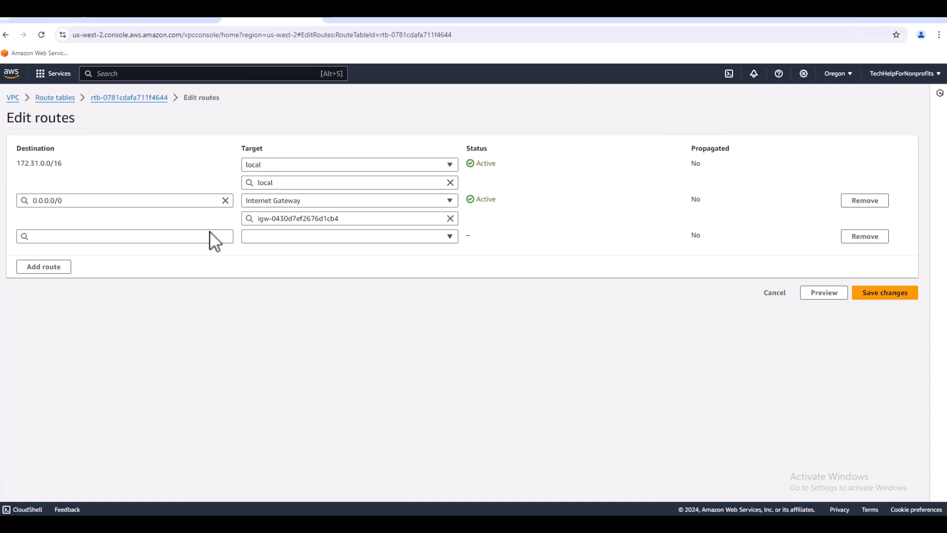
click(162, 236)
text(192.168.144.0/24)
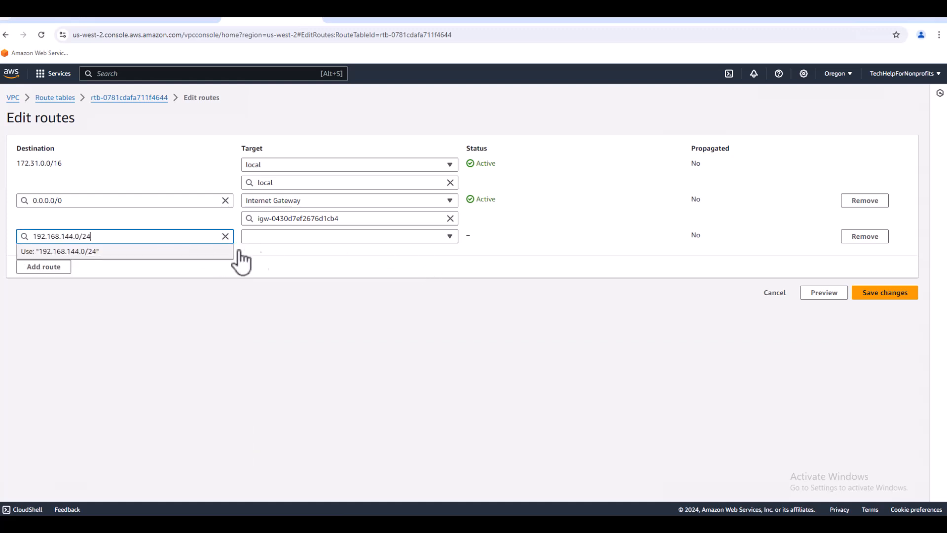
click(449, 236)
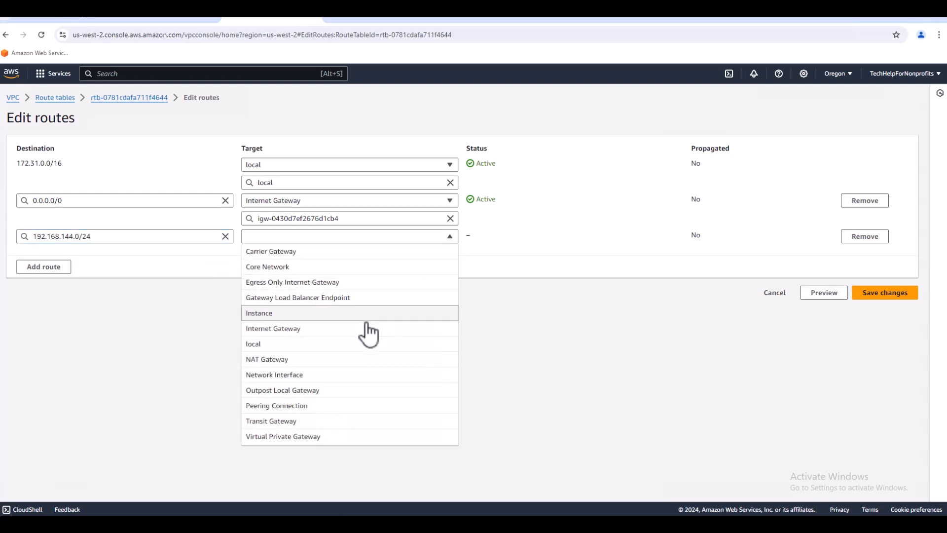
click(316, 406)
click(388, 255)
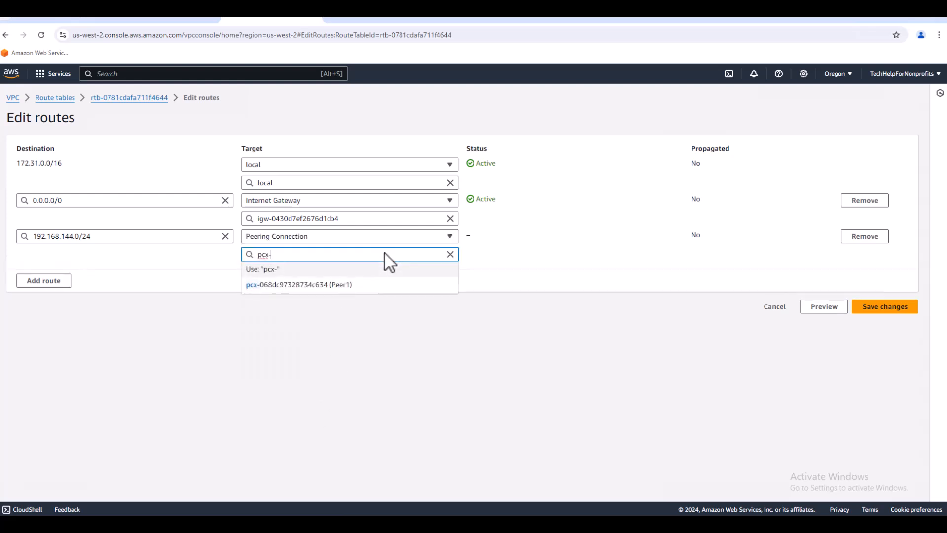
click(360, 283)
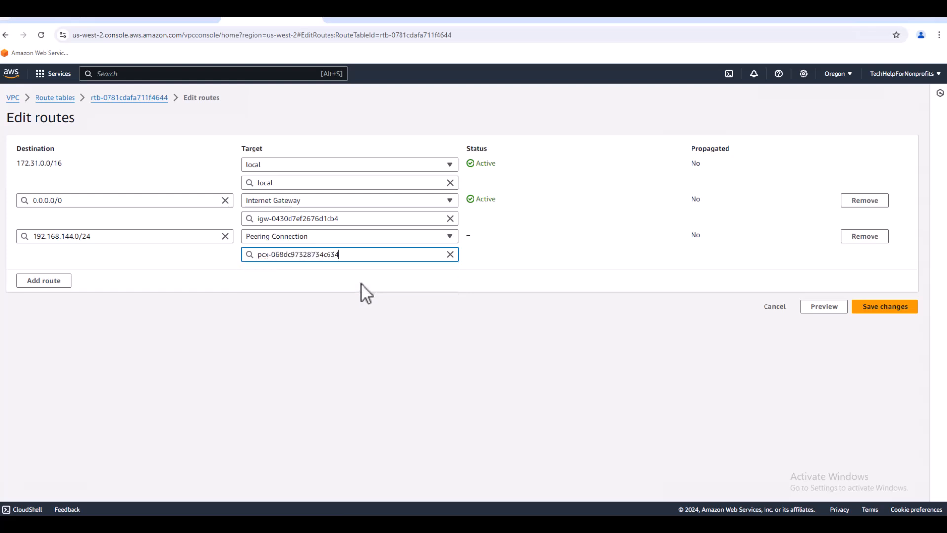
click(885, 310)
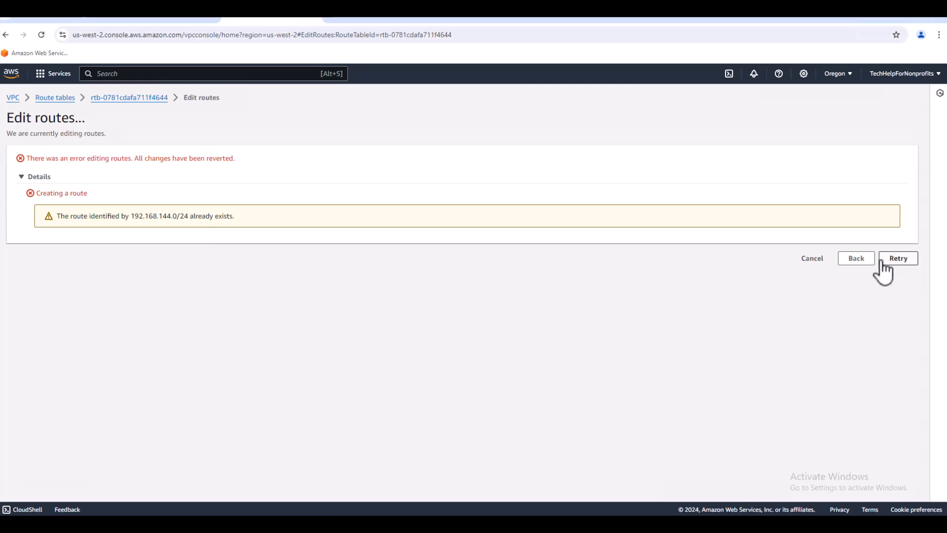
click(853, 259)
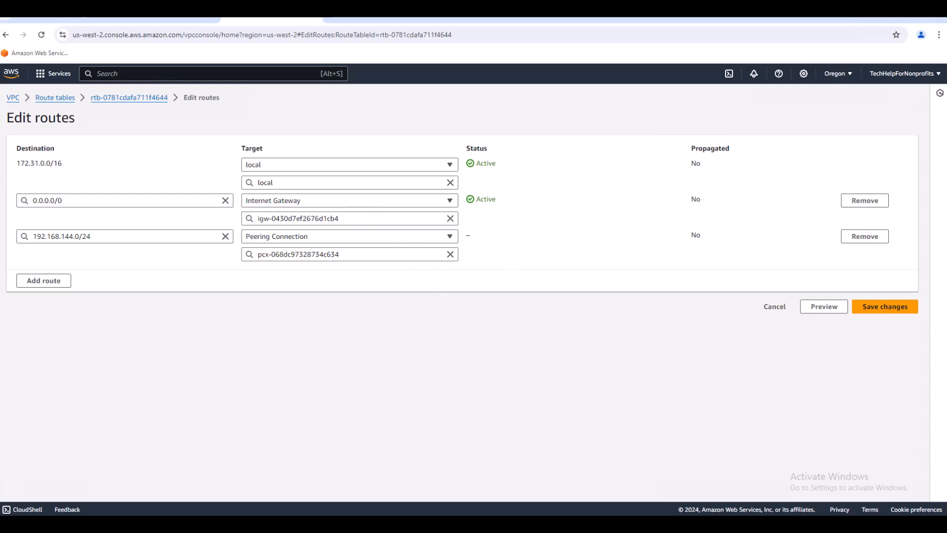
click(892, 304)
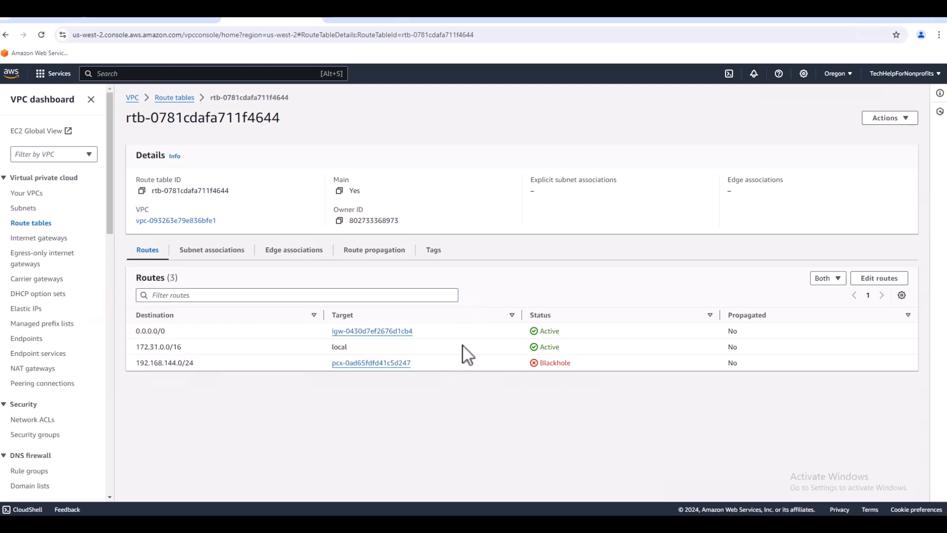
Remove the blackhole route for 192.168.144.0/24 from the Oregon main route table and save the changes.
click(879, 278)
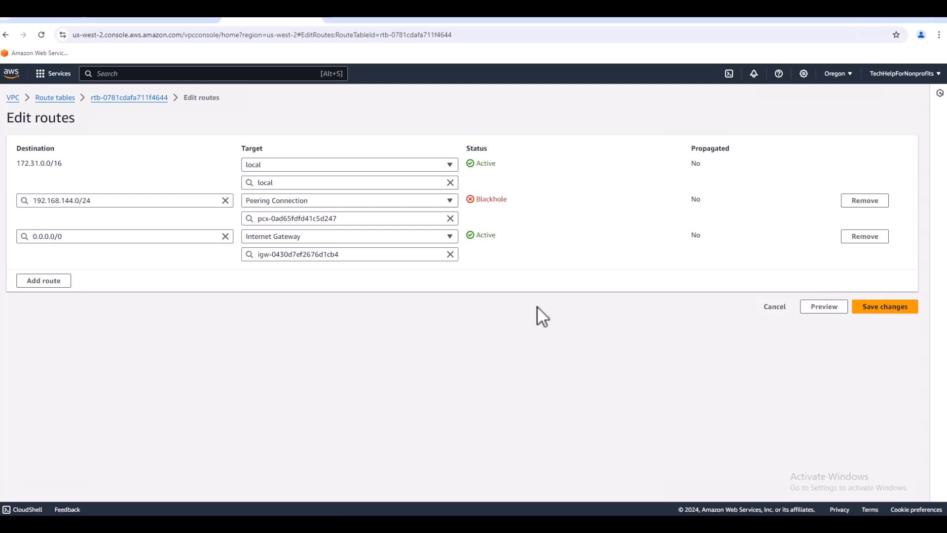
click(857, 202)
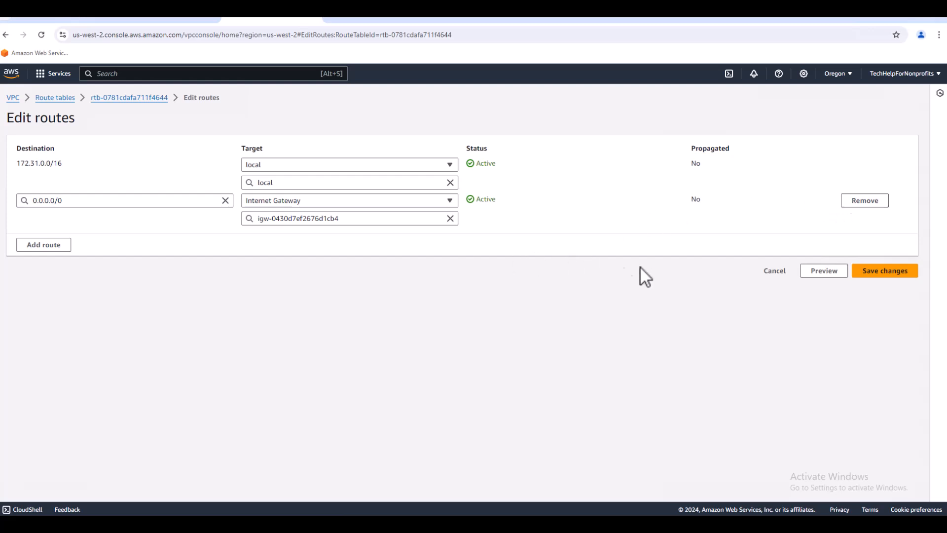
click(875, 272)
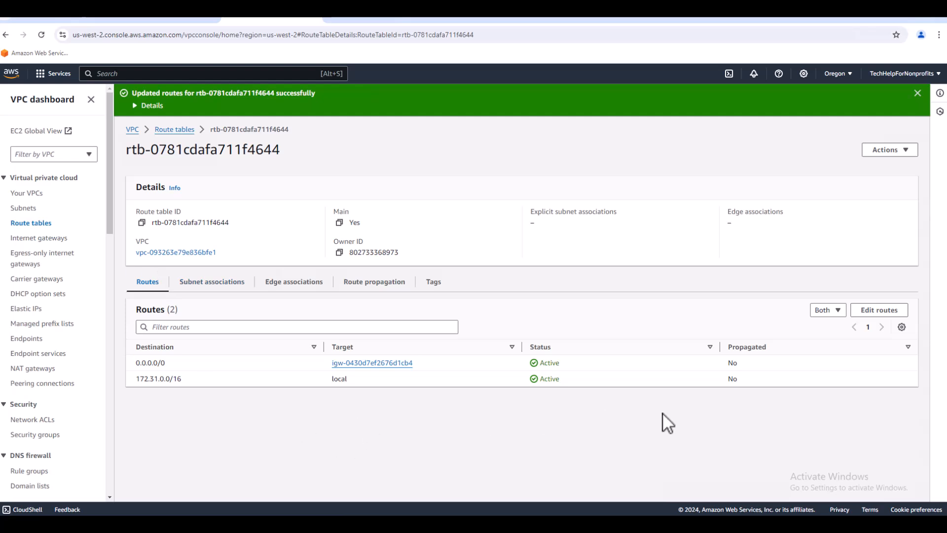
Reopen the Oregon main route table's routes for editing and add a route with destination 192.168.144.0/24.
click(876, 310)
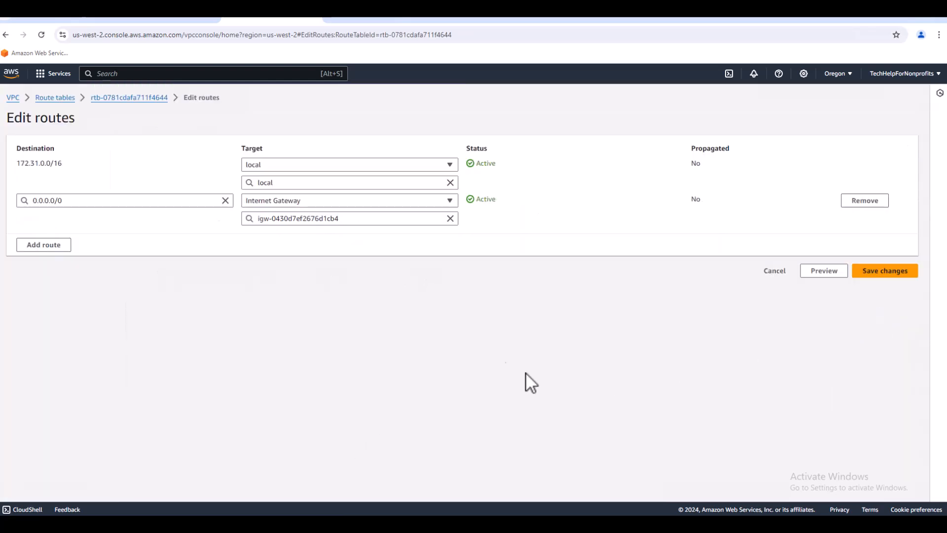
click(39, 245)
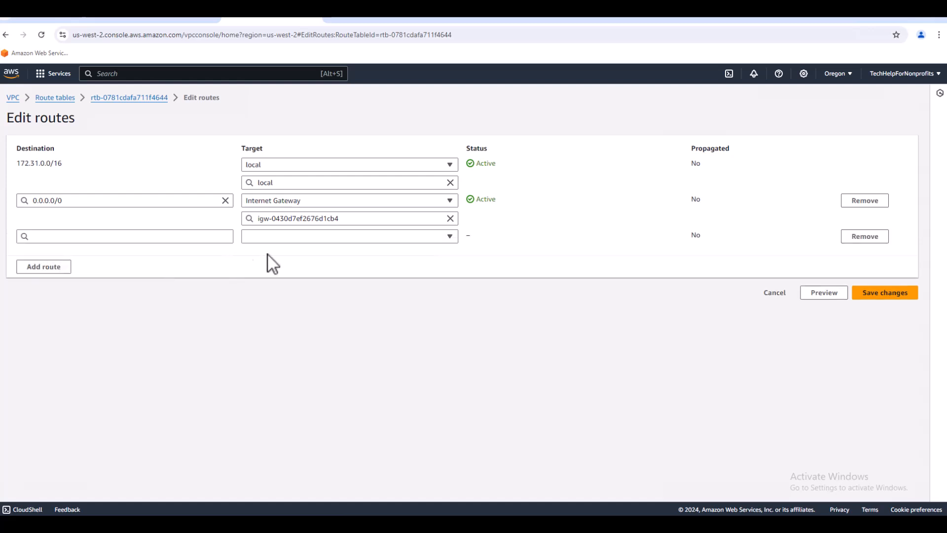
click(171, 237)
text(192.168.144.0/24)
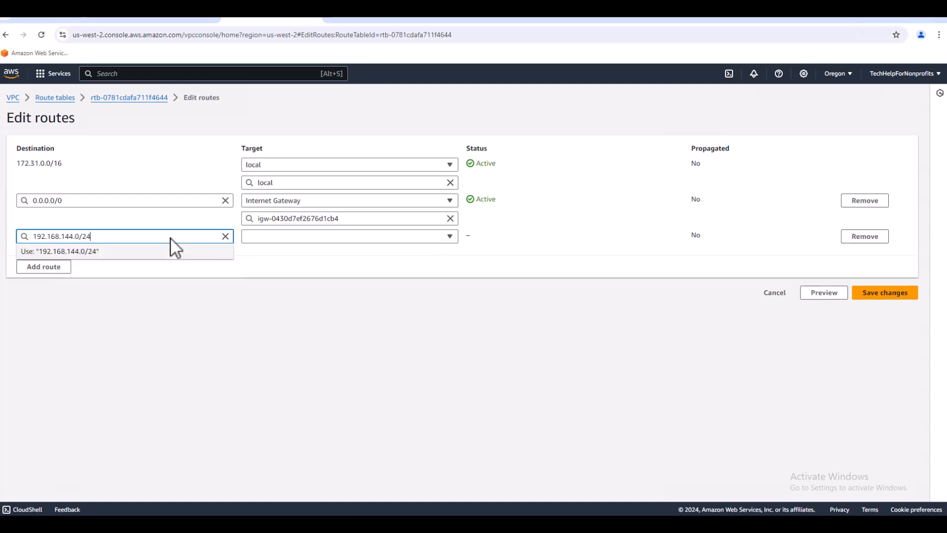
click(390, 255)
Target the 192.168.144.0/24 route at peering connection pcx-068dc97328734c634, save the routes and dismiss the notification.
click(450, 236)
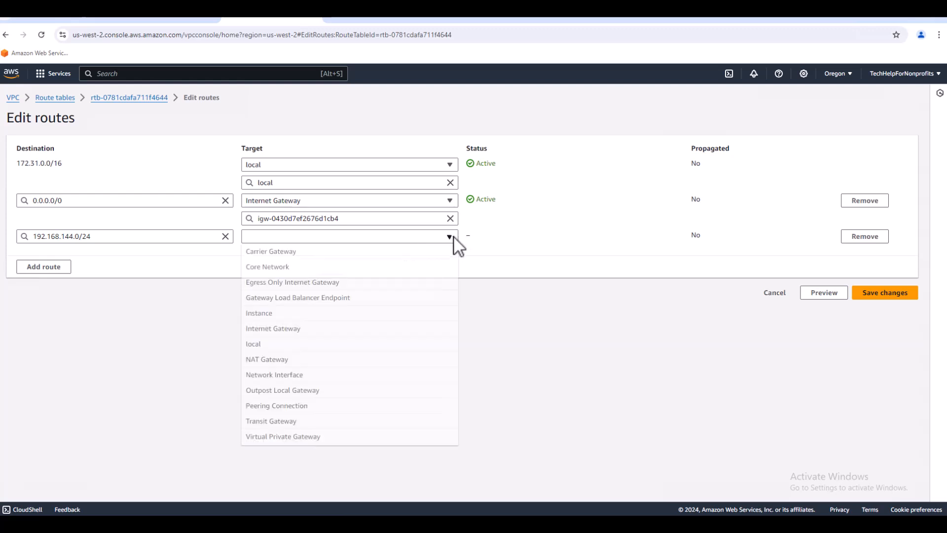
click(296, 407)
click(372, 255)
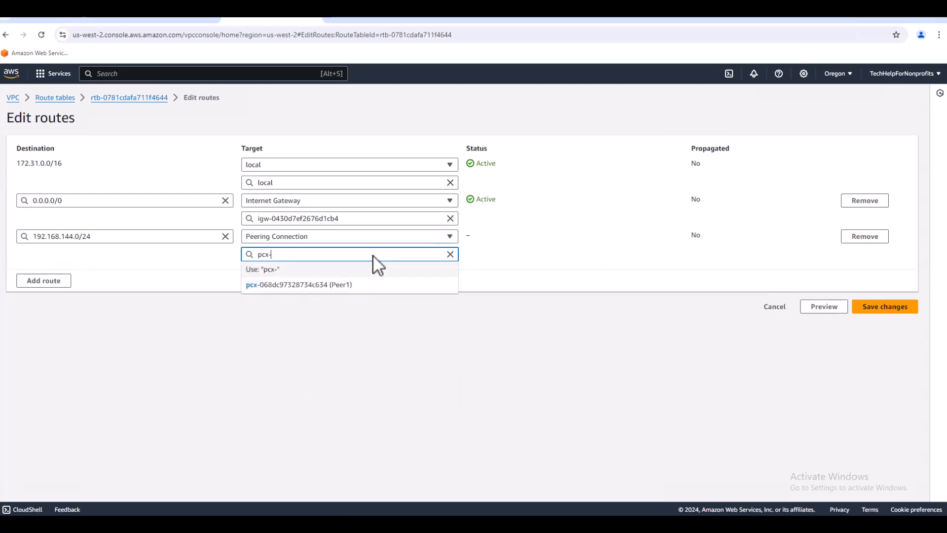
click(345, 286)
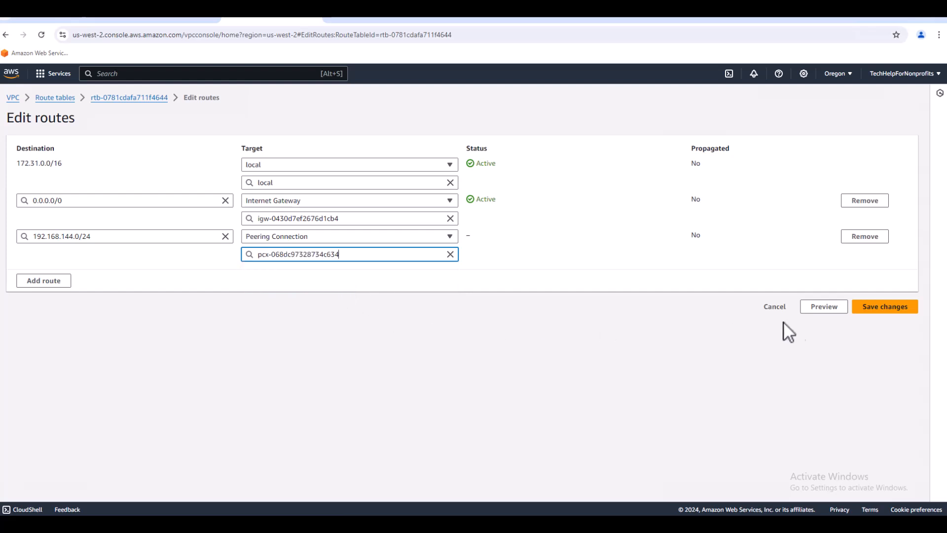
click(876, 310)
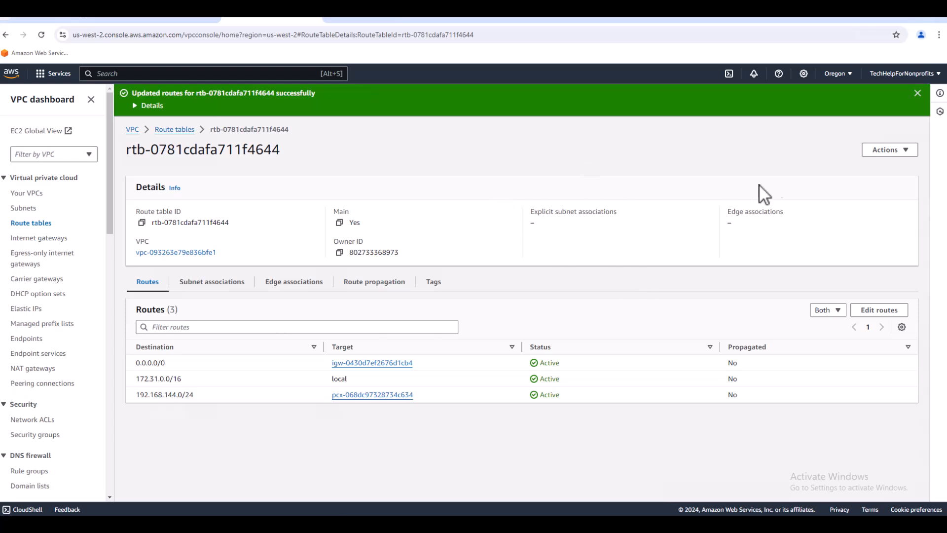
click(917, 93)
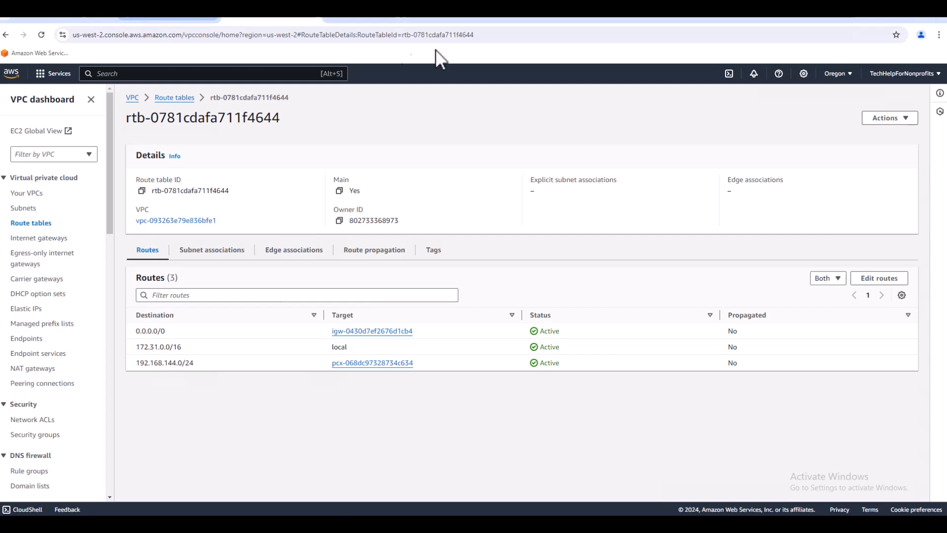
Open the security group of the Ohio instance Peering2 and review its inbound rules.
click(664, 20)
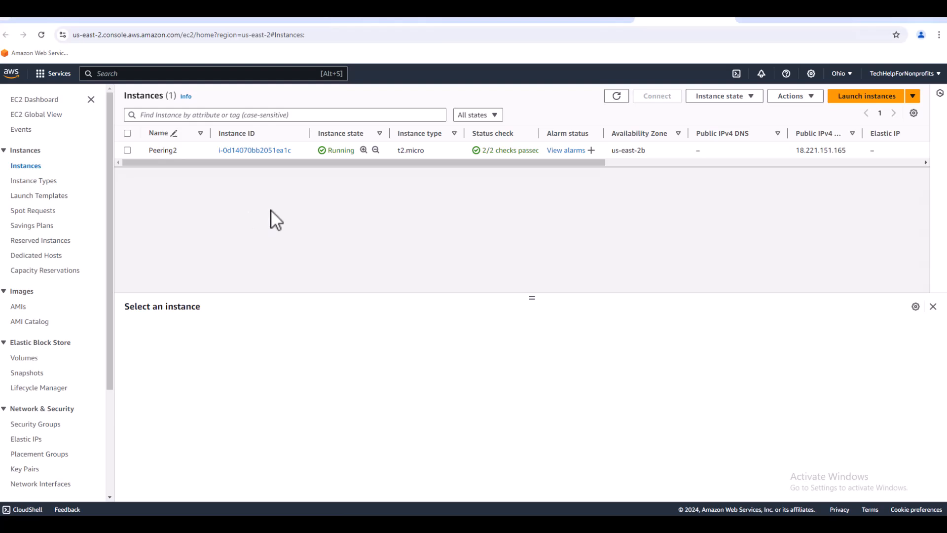
click(248, 151)
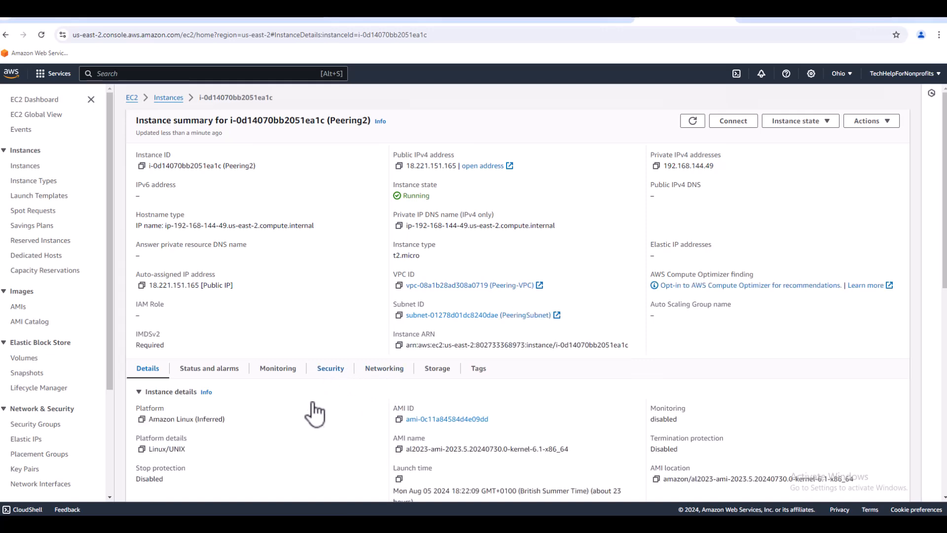
click(330, 369)
scroll(323, 400, down, 2)
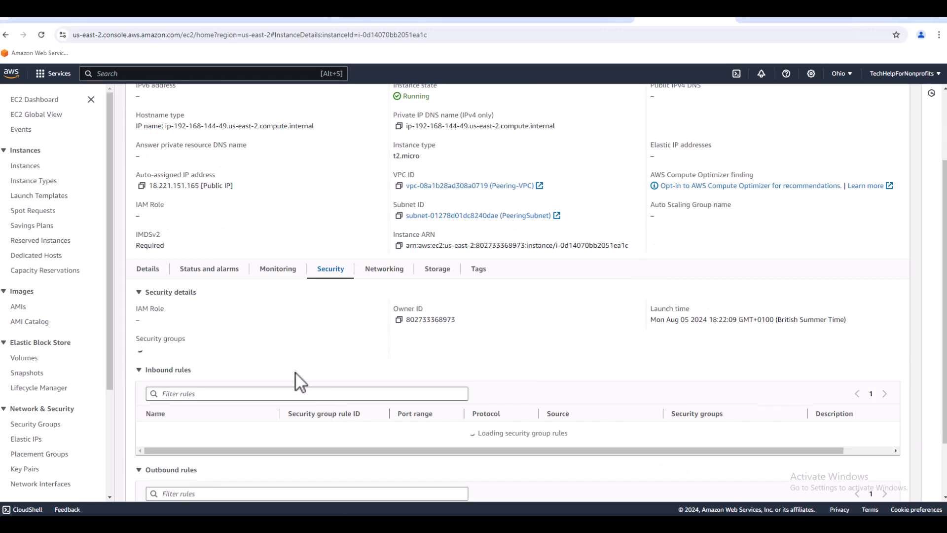
click(220, 357)
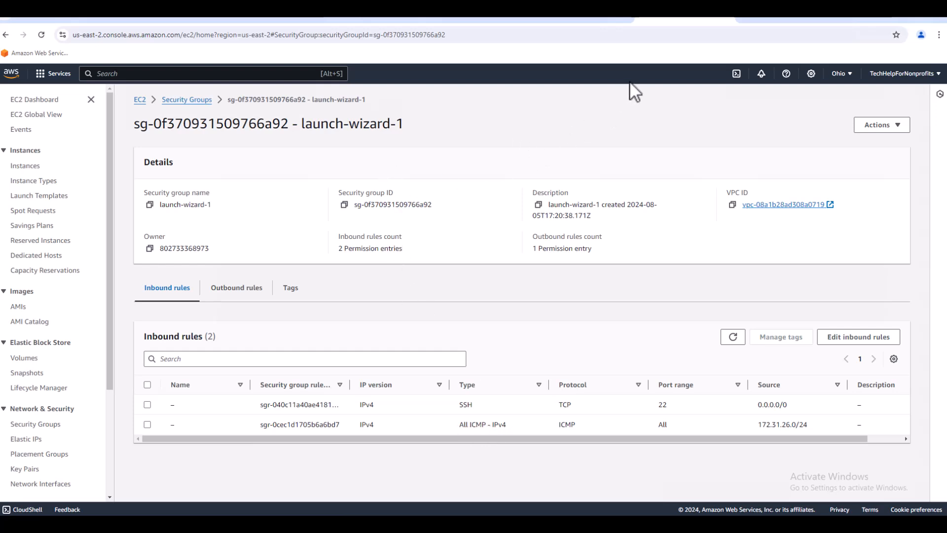
Open the security group of the Oregon instance Peering1 and review its inbound rules.
click(765, 21)
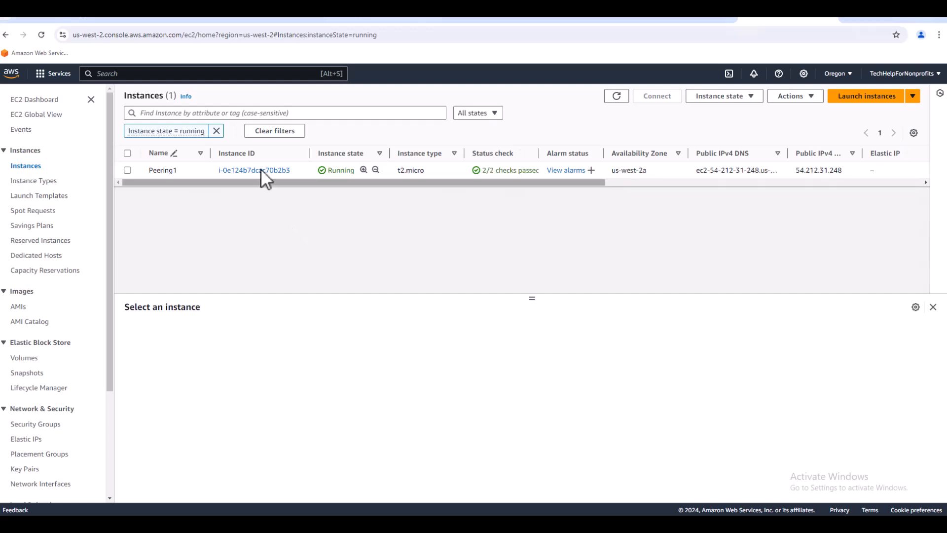
click(260, 170)
click(335, 373)
click(220, 456)
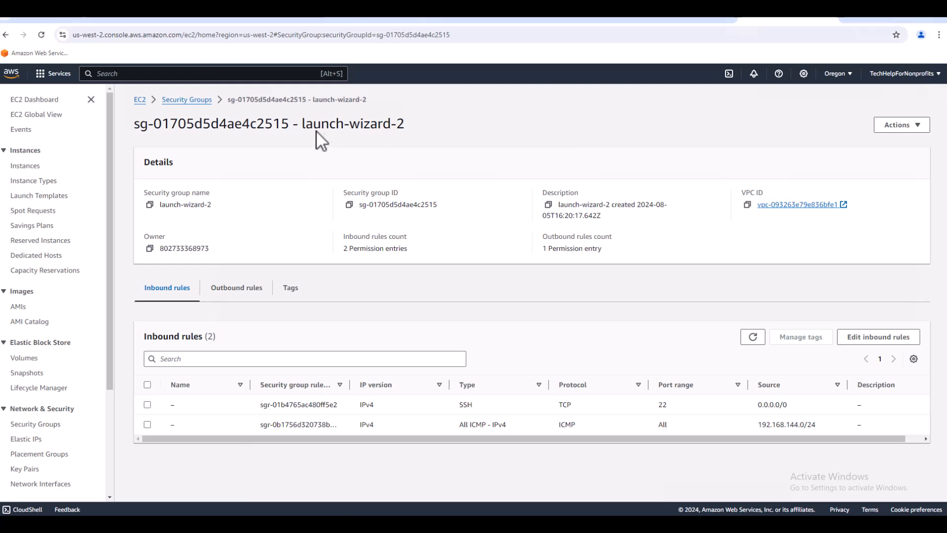
Connect to the running Peering1 instance through EC2 Instance Connect with the username ec2-user.
click(140, 100)
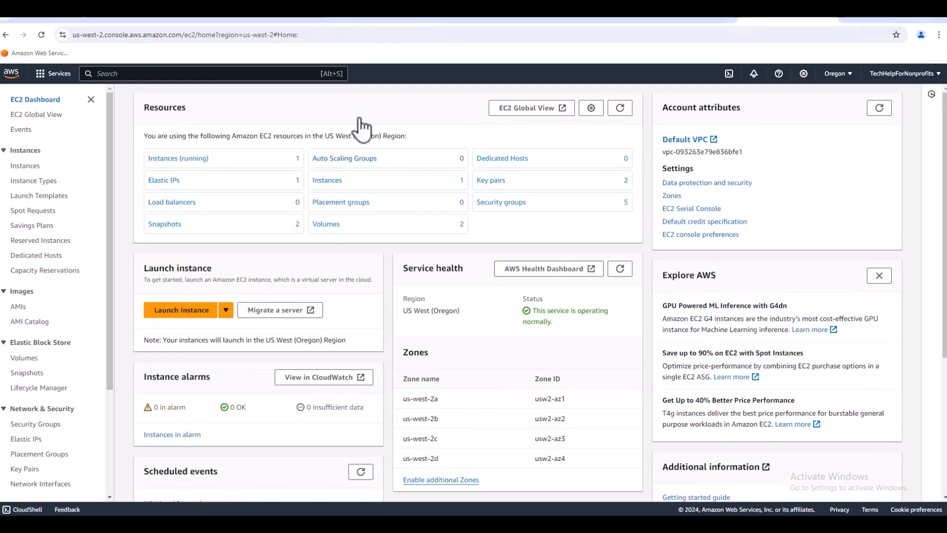
click(197, 158)
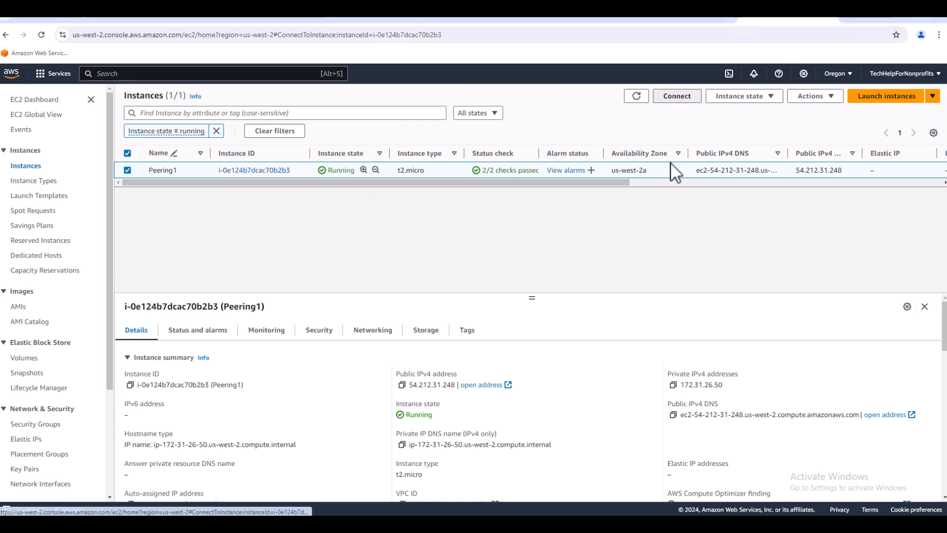
click(675, 97)
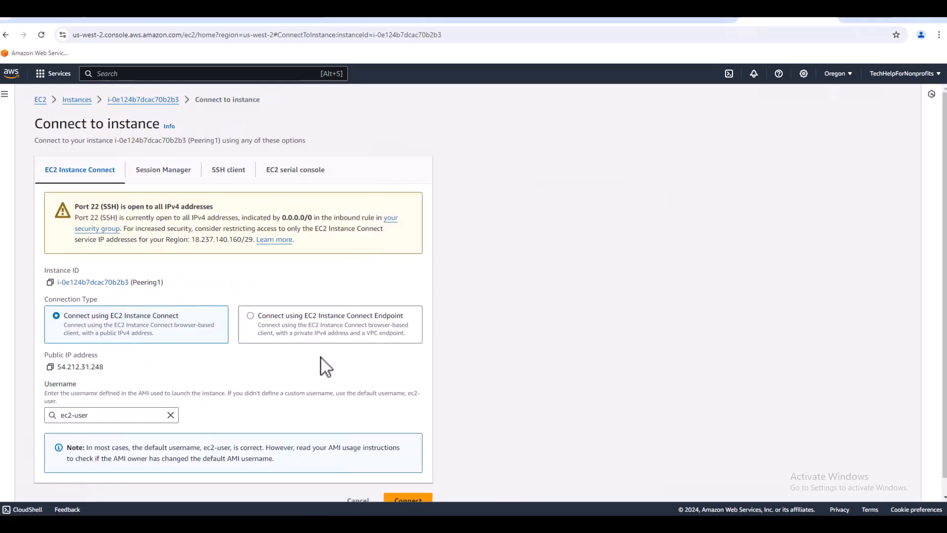
scroll(321, 358, down, 1)
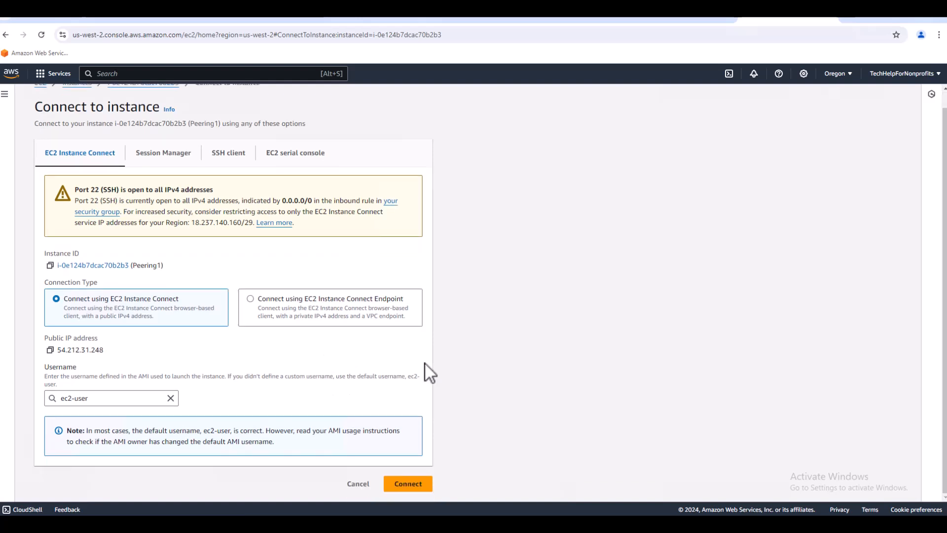
click(406, 484)
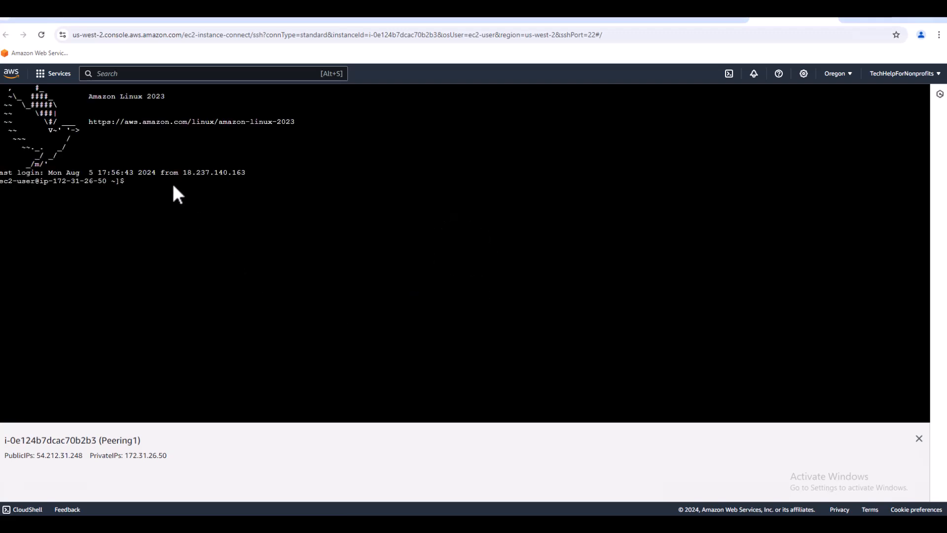
From the Peering1 terminal, ping the Peering2 instance's private address 192.168.144.49.
drag(173, 455, 160, 457)
text(ping 192.168.1)
text(44.49)
key(Return)
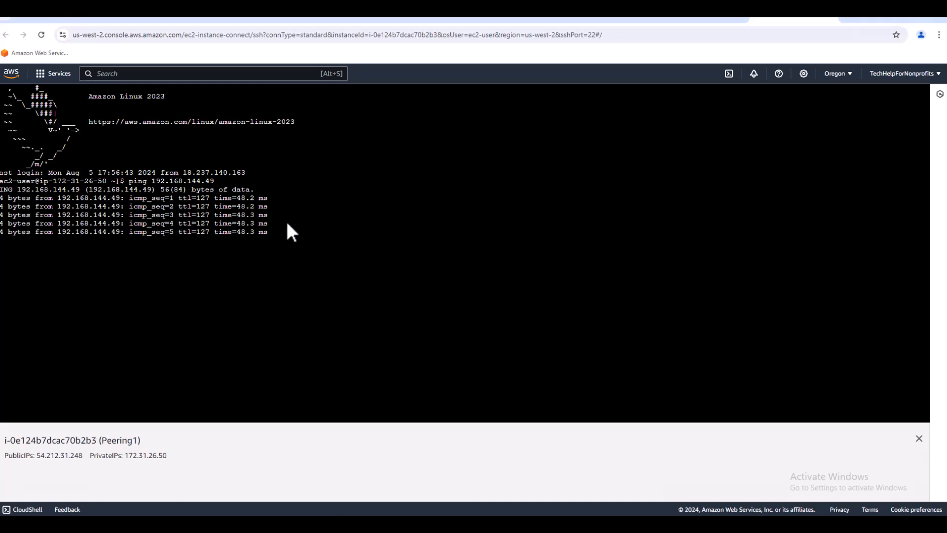
Stop the ping in the Peering1 terminal and connect to the Ohio instance Peering2 through EC2 Instance Connect with the username ec2-user.
key(ctrl+c)
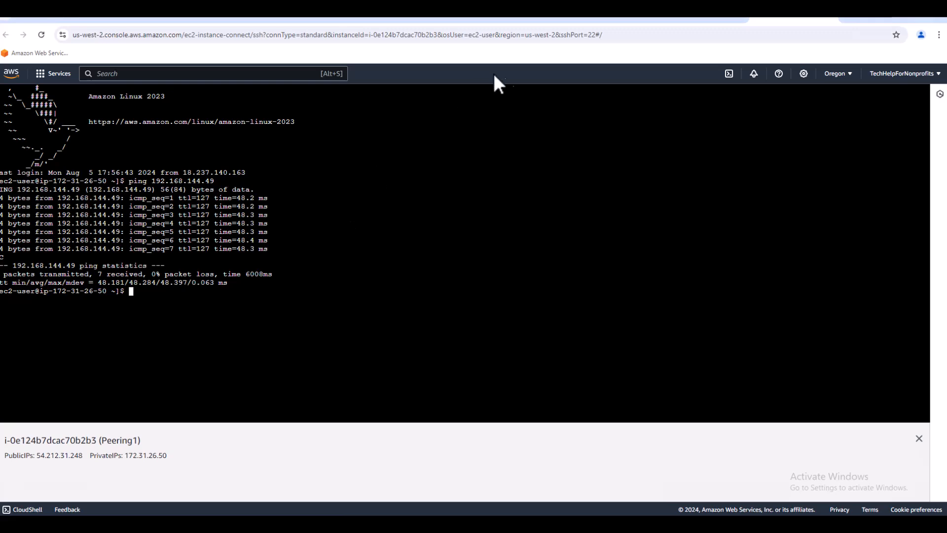
click(701, 22)
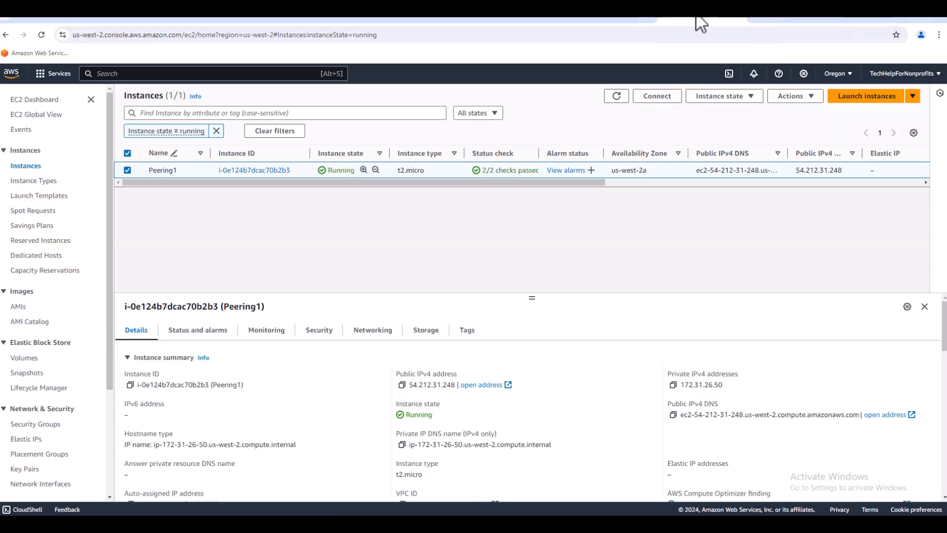
click(773, 19)
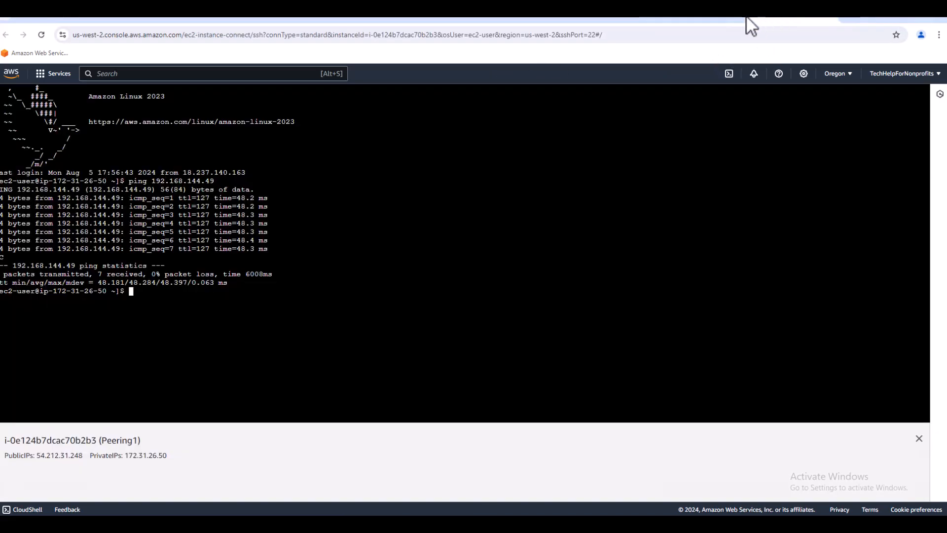
click(706, 20)
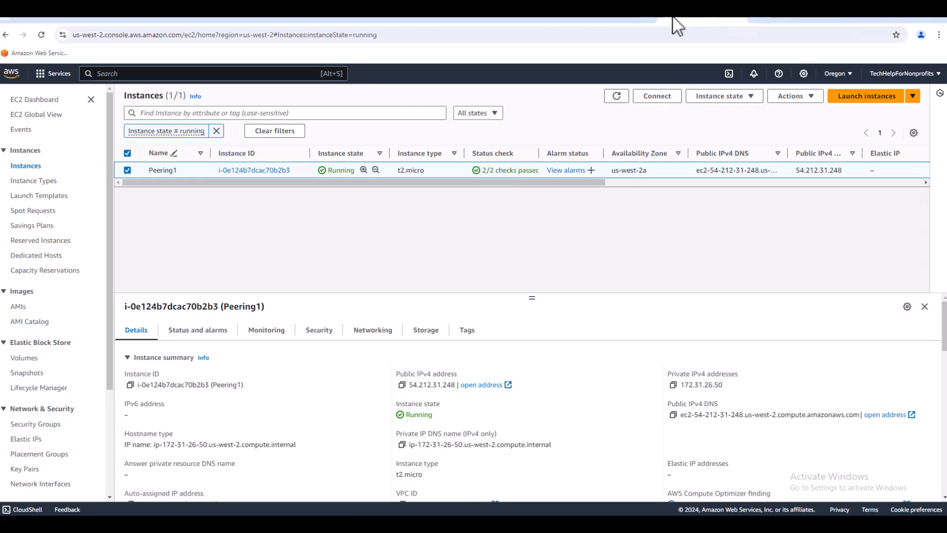
click(627, 18)
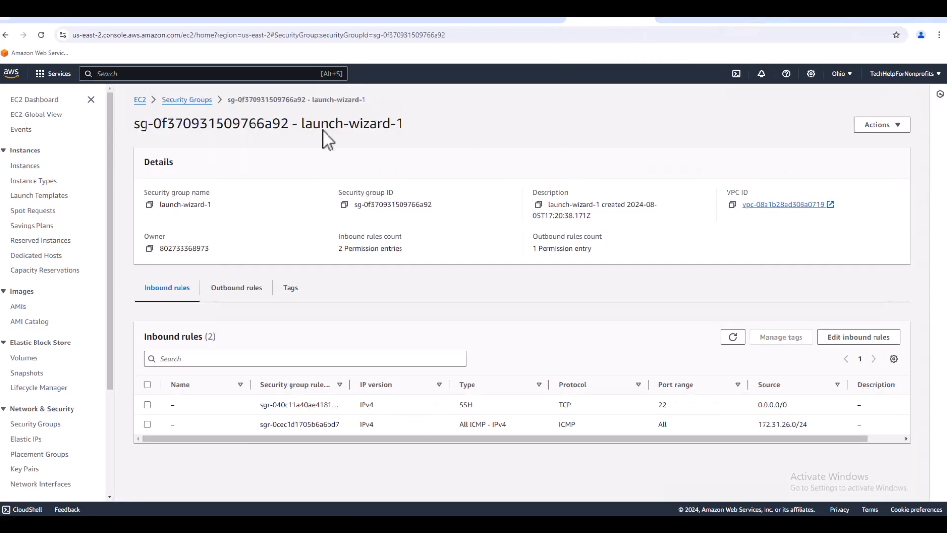
click(26, 165)
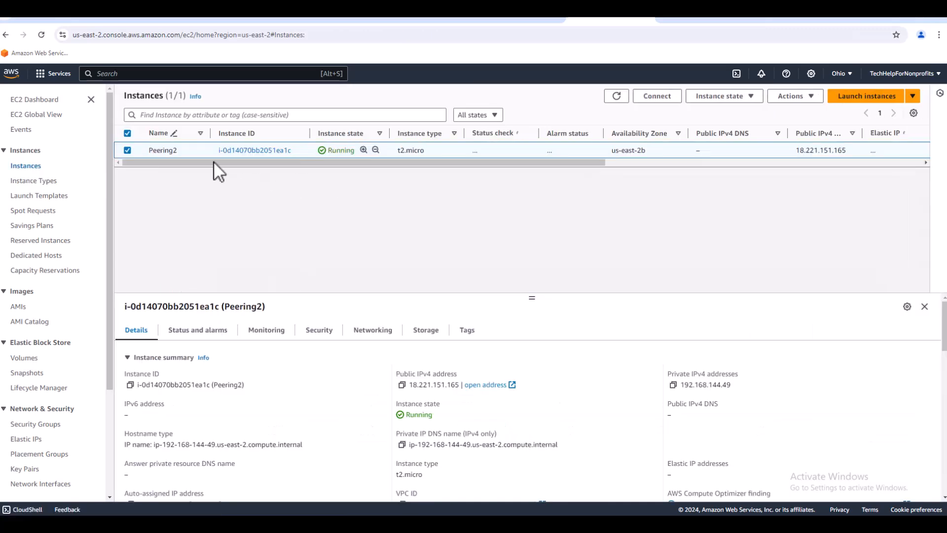
click(659, 98)
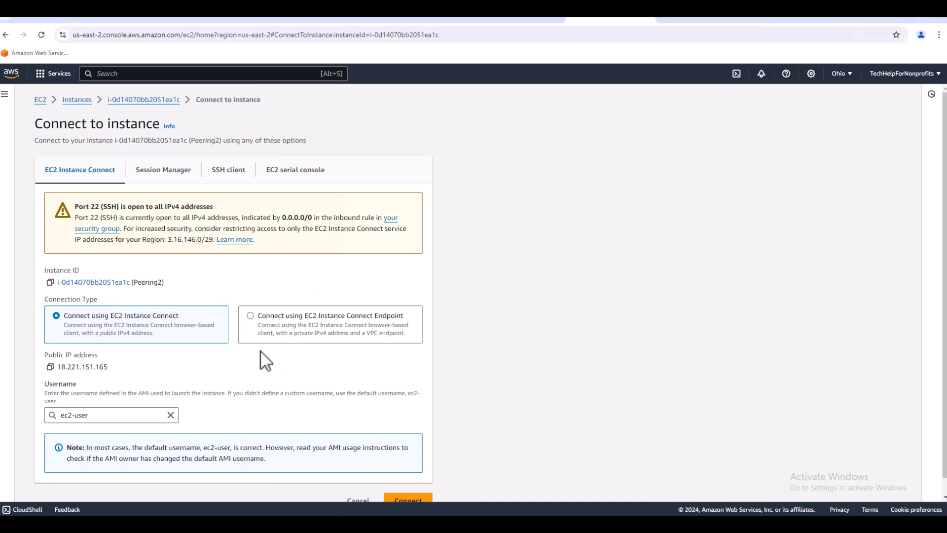
click(415, 499)
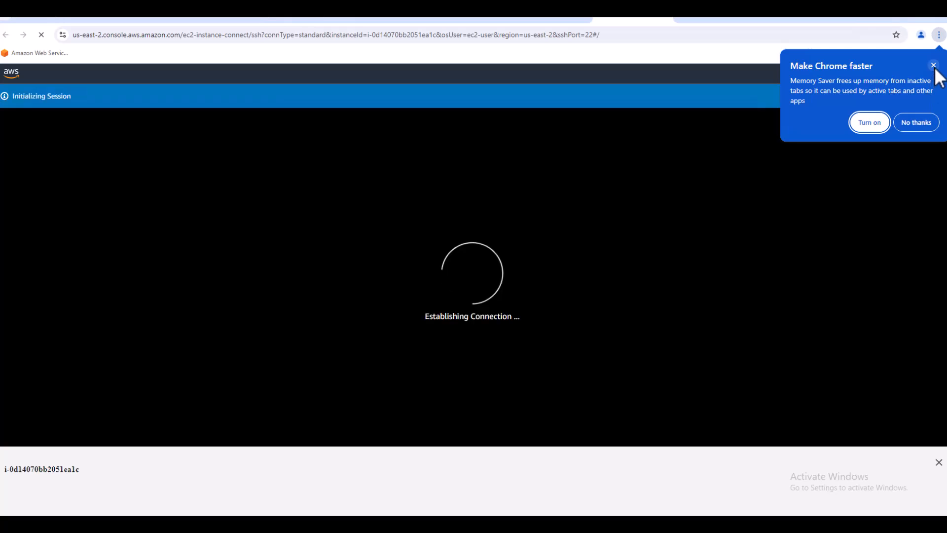
click(934, 65)
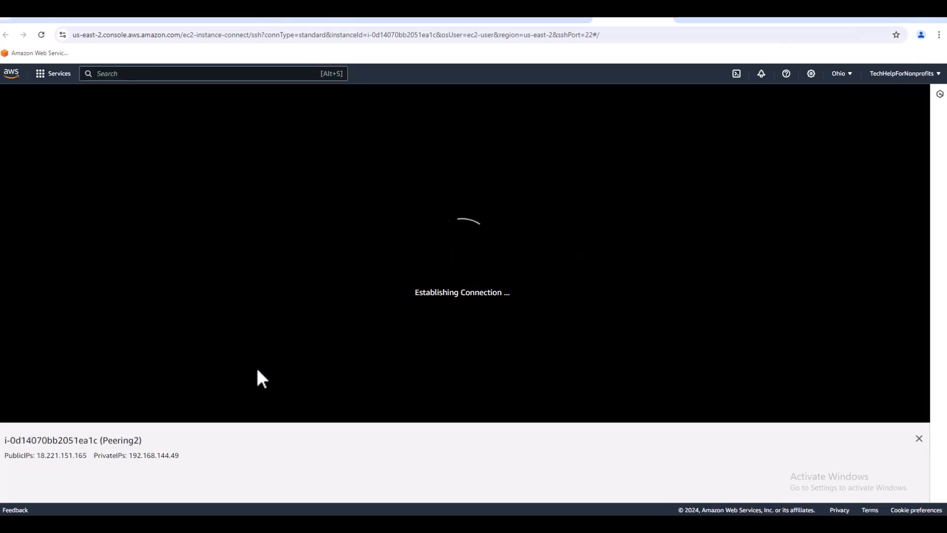
From the Peering2 terminal, ping the Peering1 instance's private address 172.31.26.50, and stop the ping after a few replies.
drag(180, 455, 145, 454)
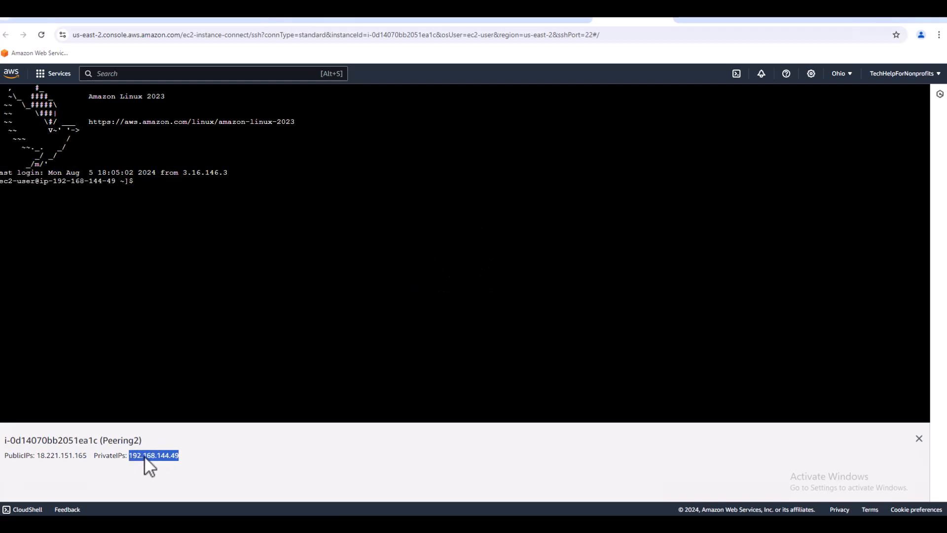
click(172, 187)
text(ping 172.31.26.)
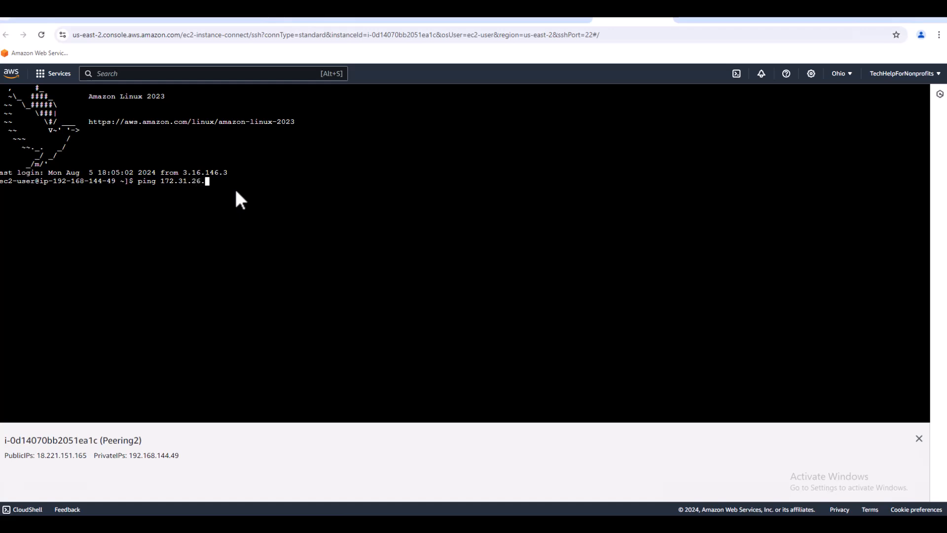
text(50)
key(Return)
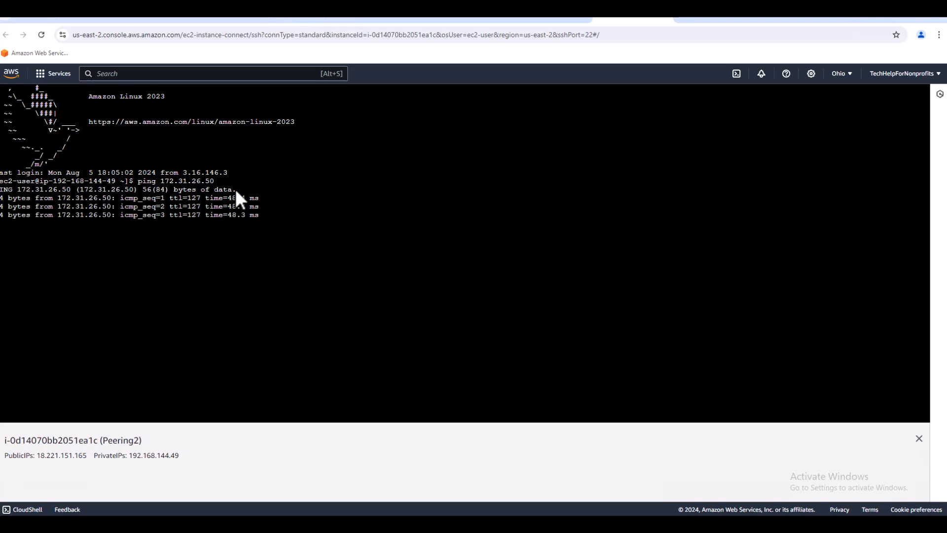
key(ctrl+c)
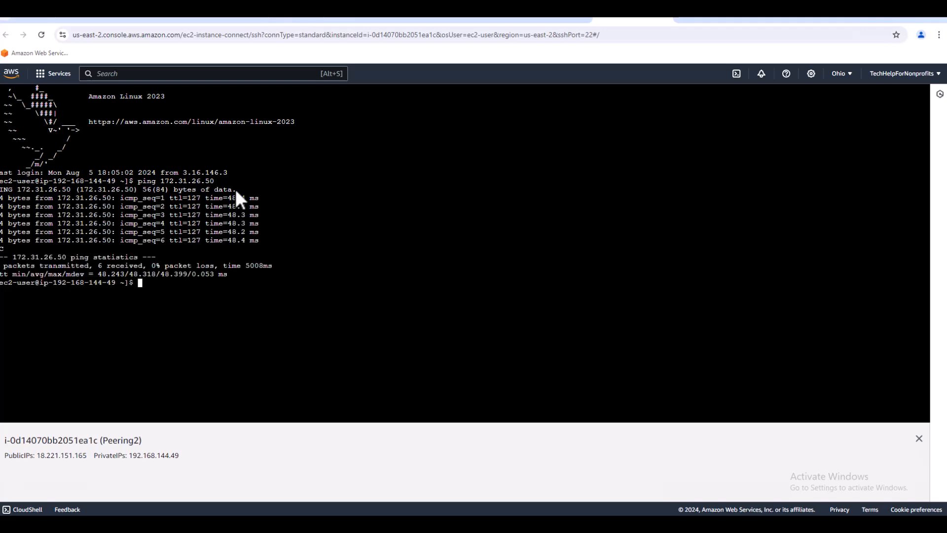